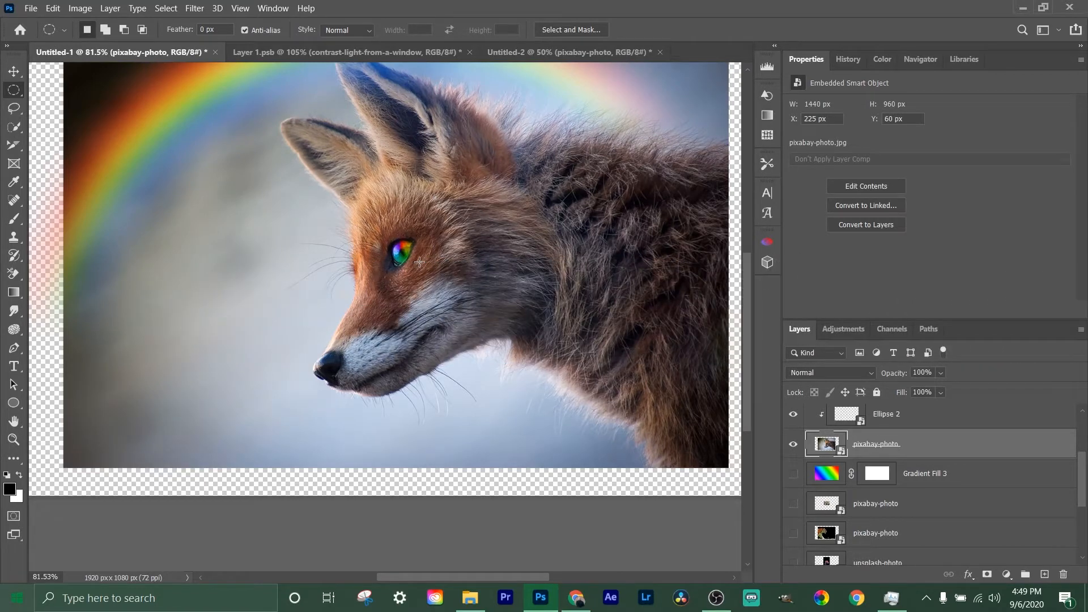
scroll(440, 277, "down", 2)
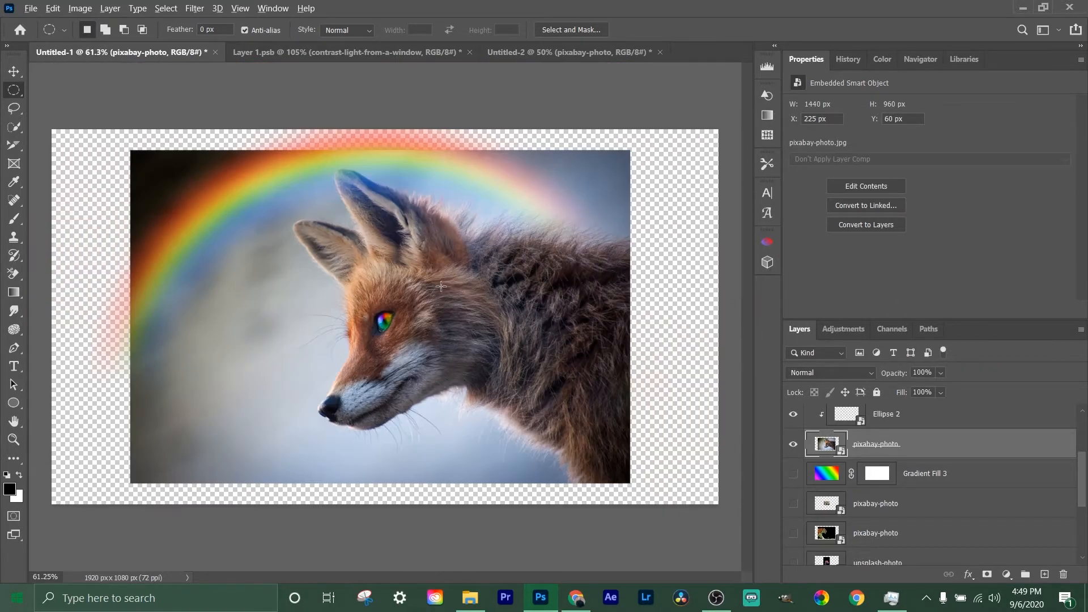
scroll(441, 286, "down", 1)
scroll(436, 288, "up", 3)
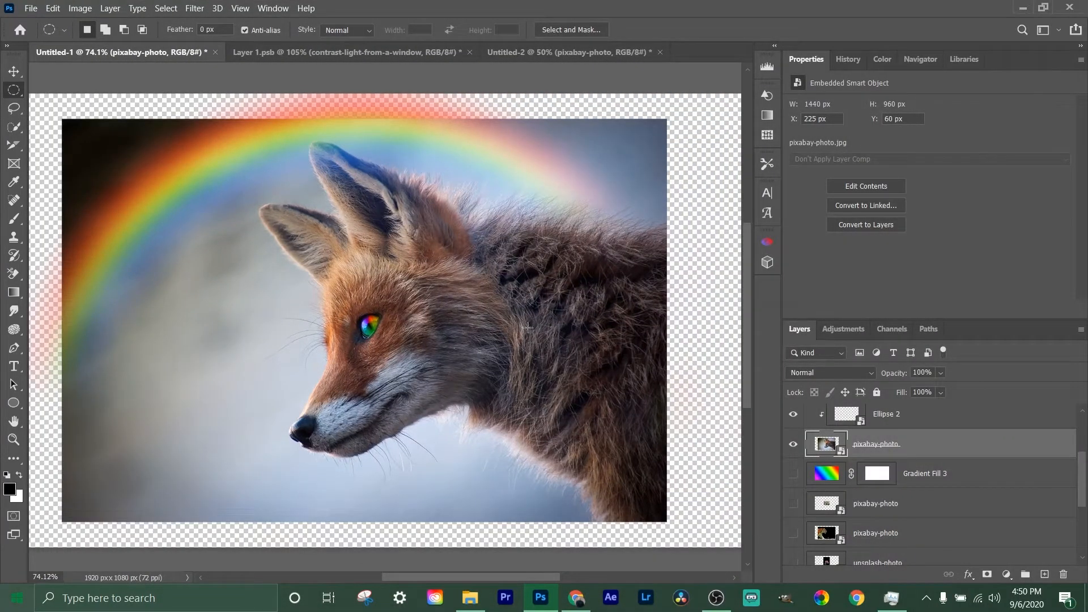
scroll(368, 327, "up", 1)
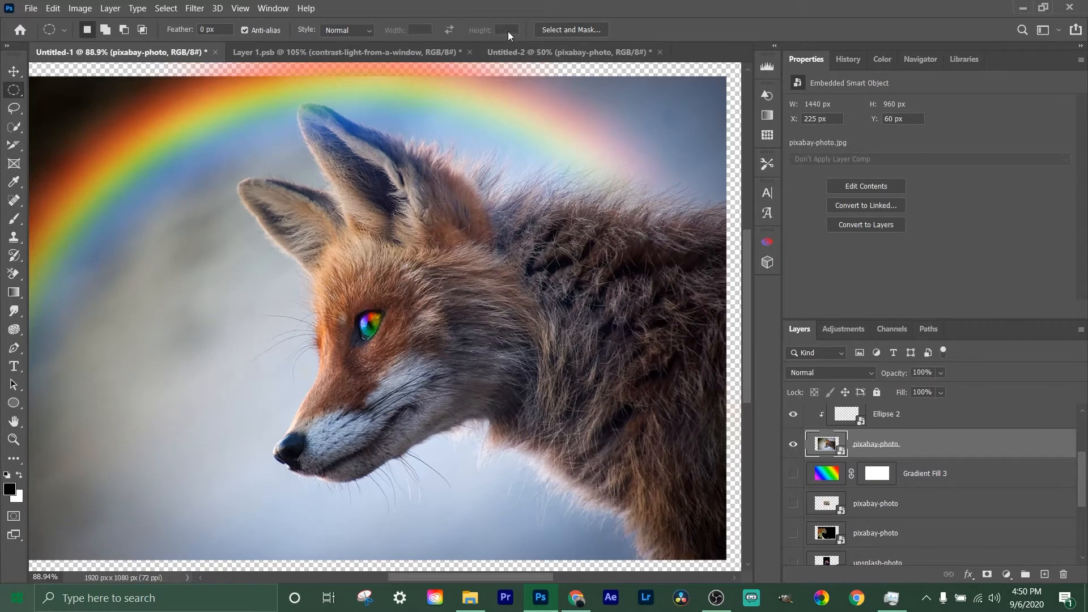
- Switch to the Untitled-2 document with the painted face and activate the Ellipse Tool in Shape mode
left_click(513, 56)
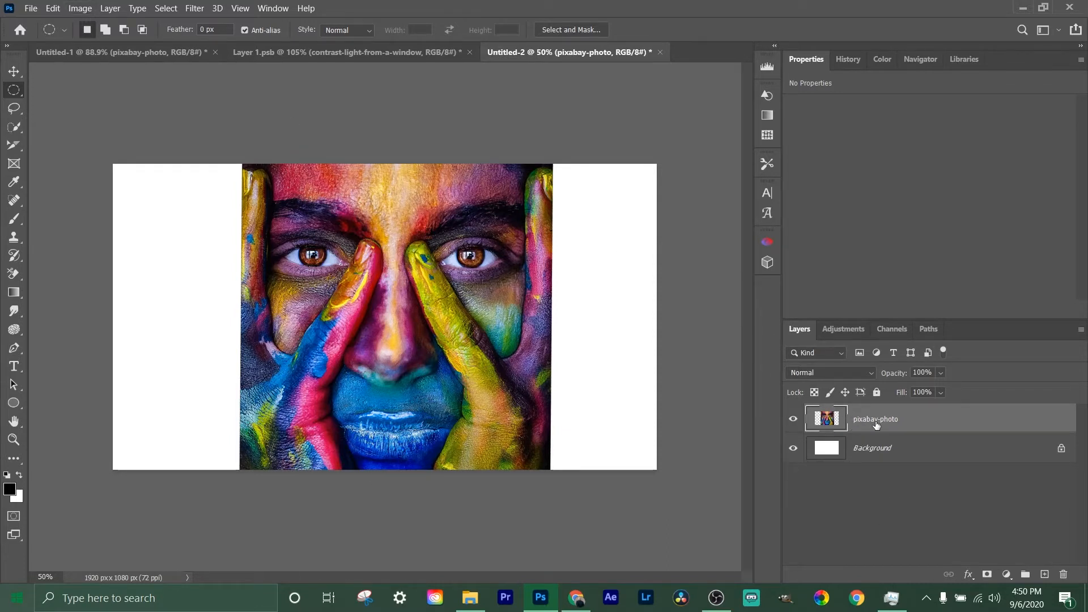
left_click(13, 404)
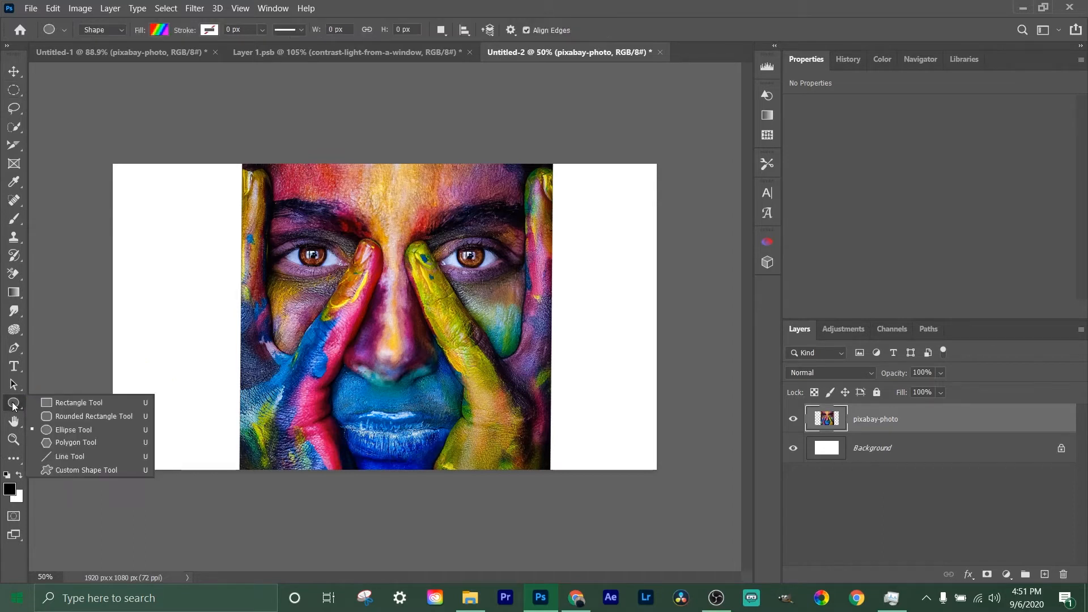
left_click(84, 430)
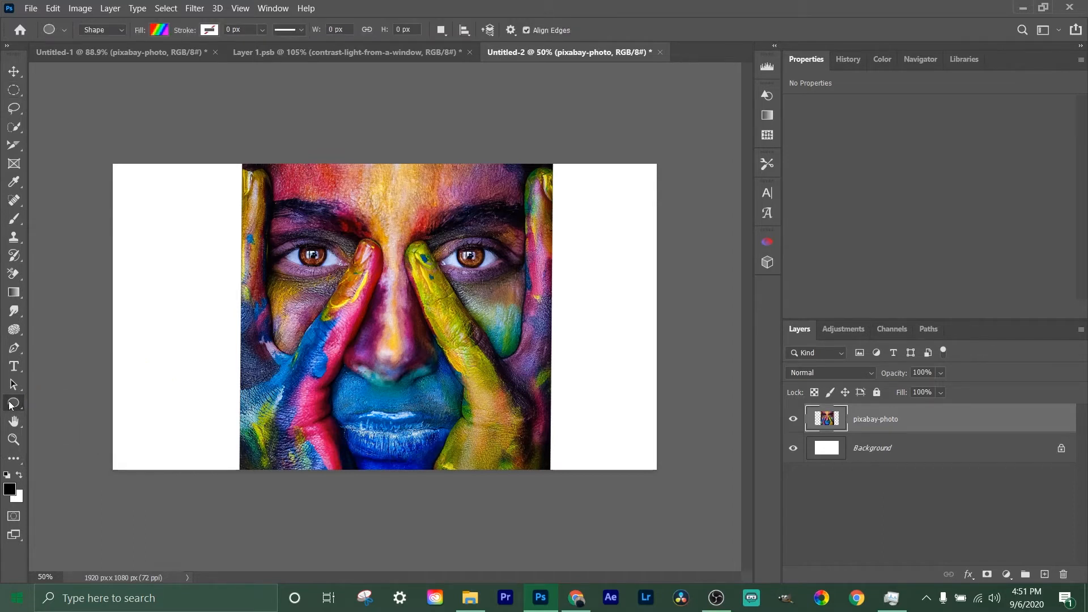
left_click(14, 91)
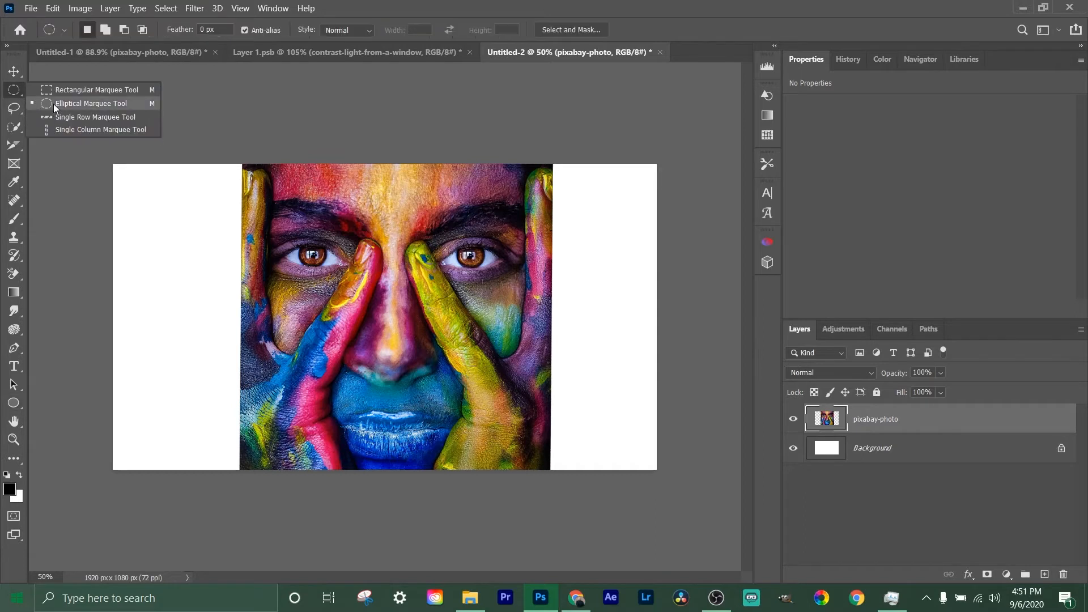
left_click(13, 403)
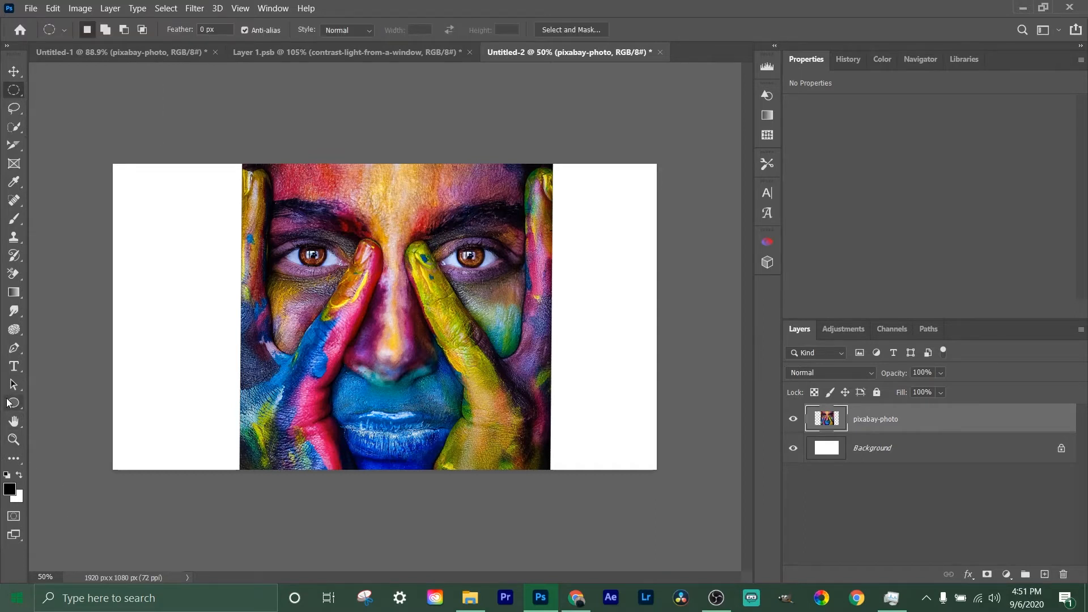
left_click(85, 430)
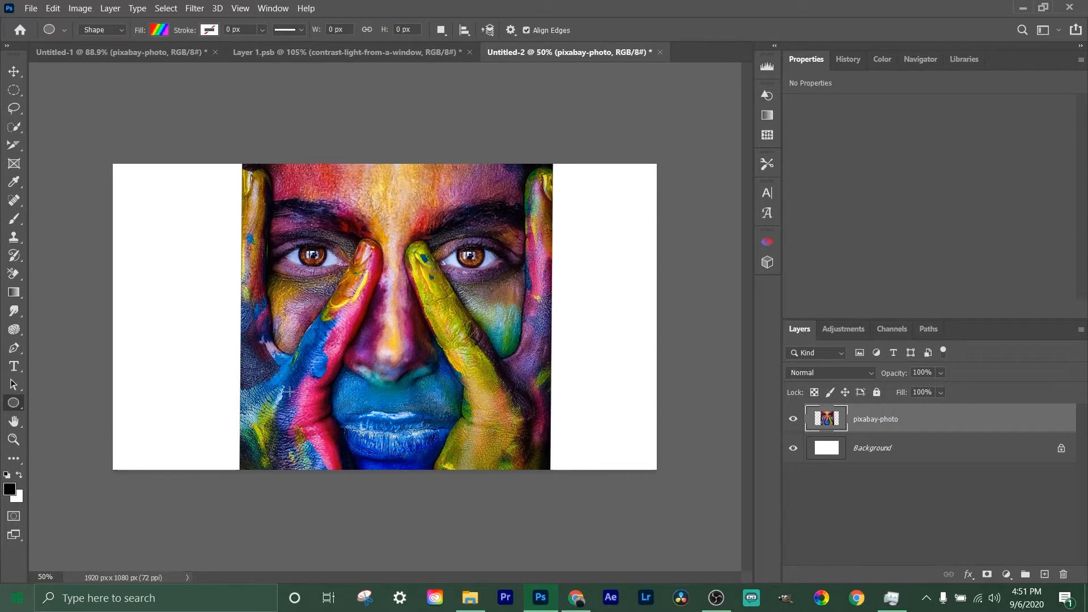
right_click(17, 404)
left_click(60, 426)
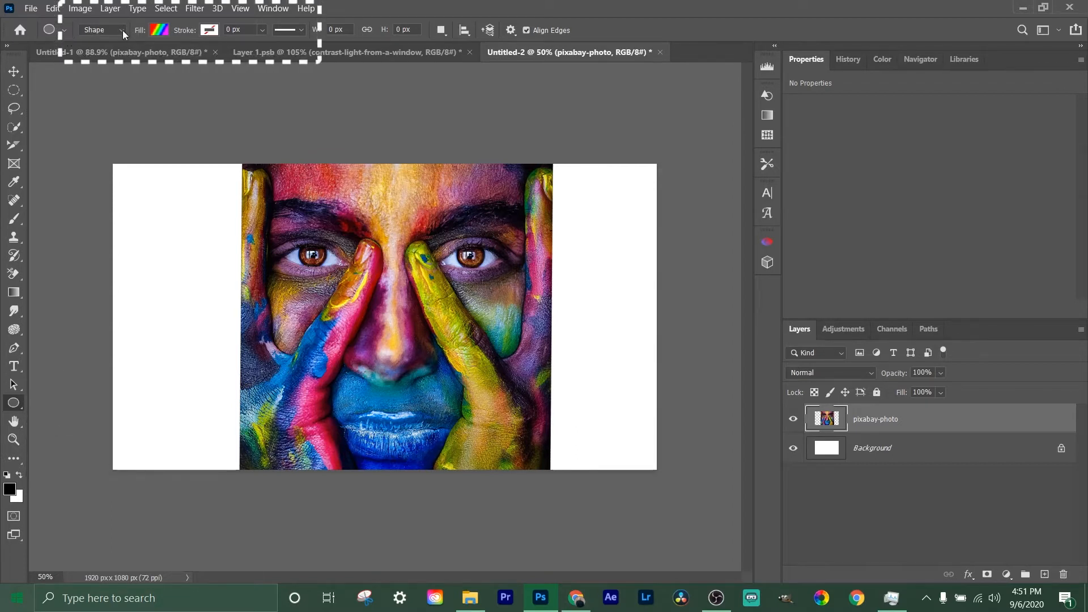
left_click(94, 29)
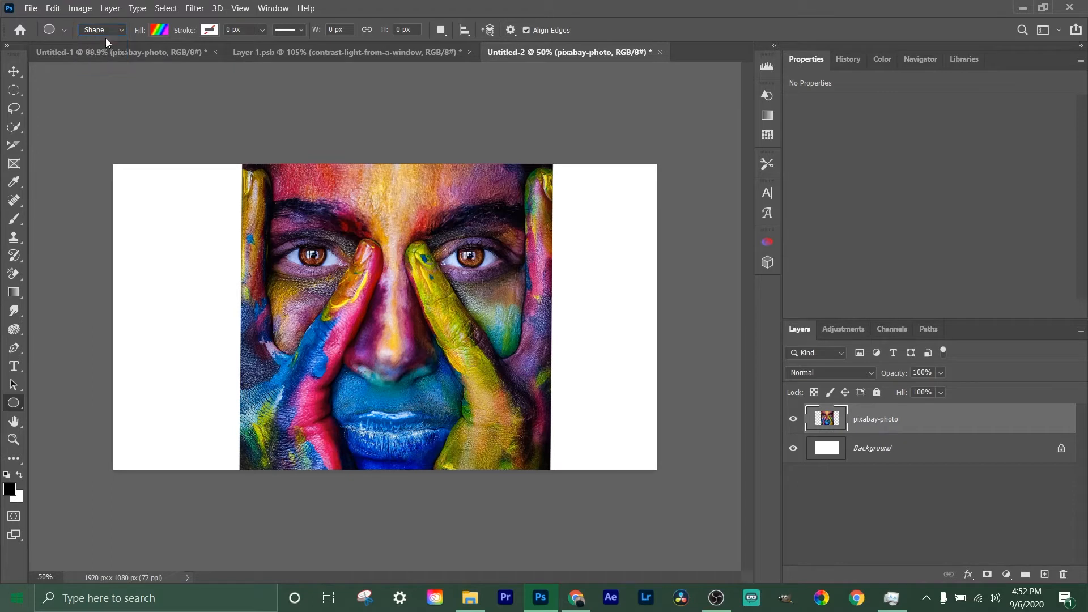
- Look through the gradient presets available for the shape fill, including the Legacy Default Gradients group
left_click(160, 31)
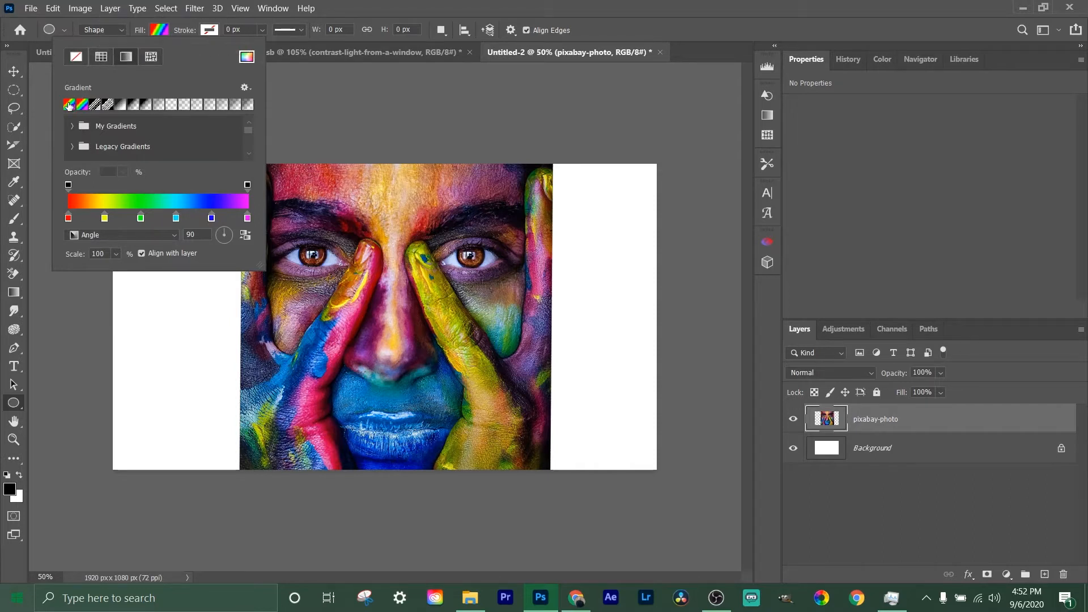
left_click(475, 113)
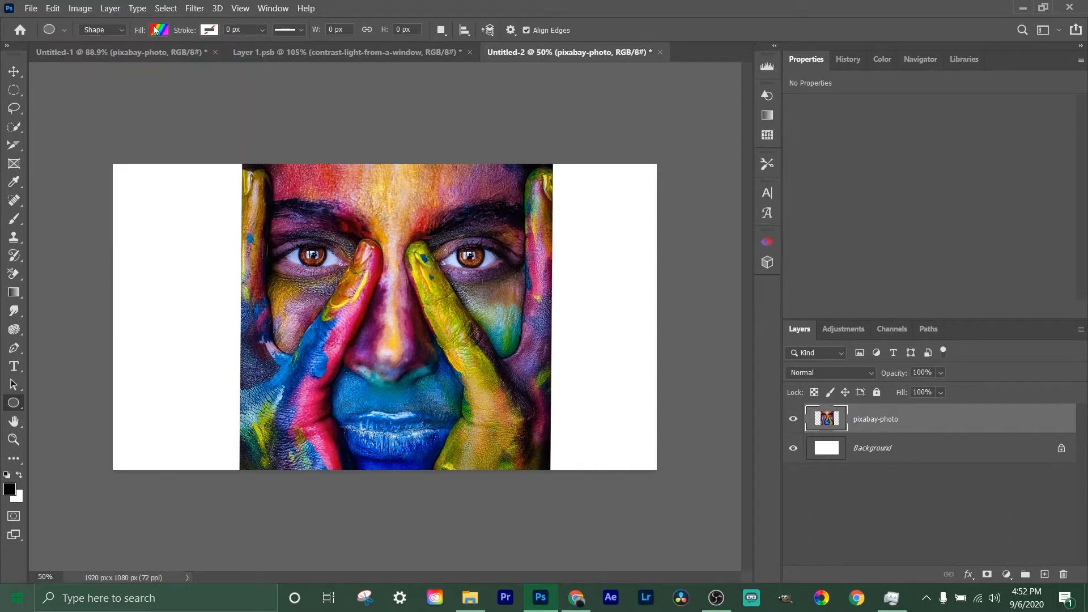
left_click(284, 10)
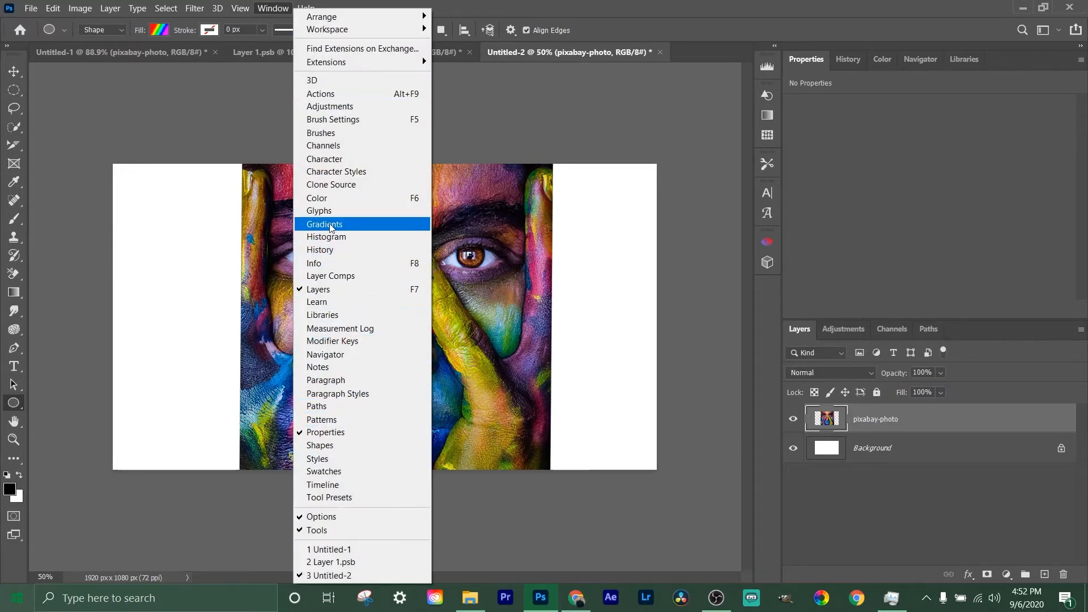
left_click(573, 129)
left_click(767, 115)
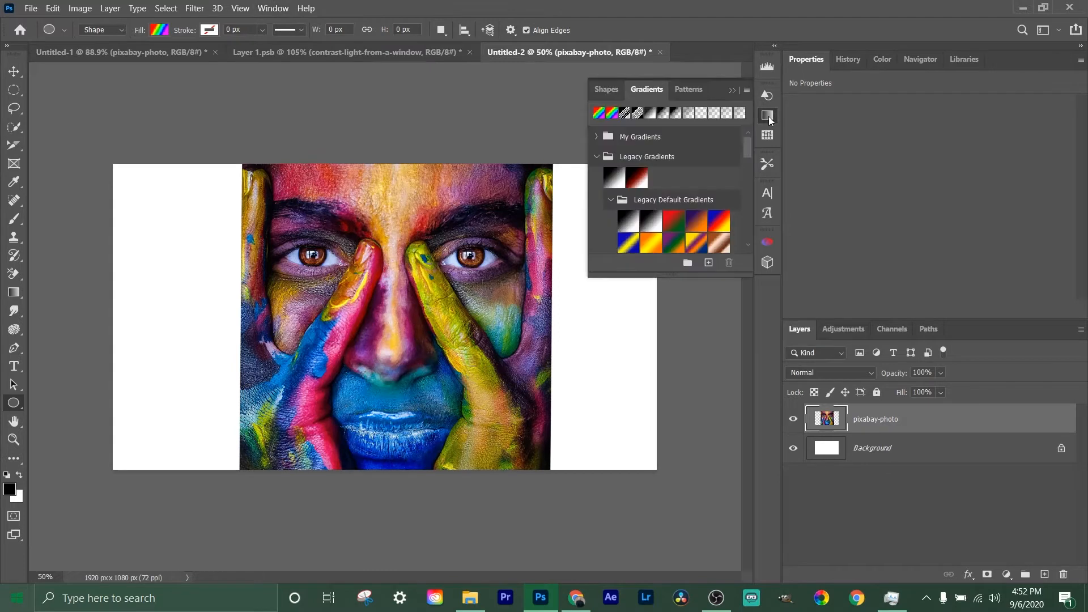
left_click(747, 91)
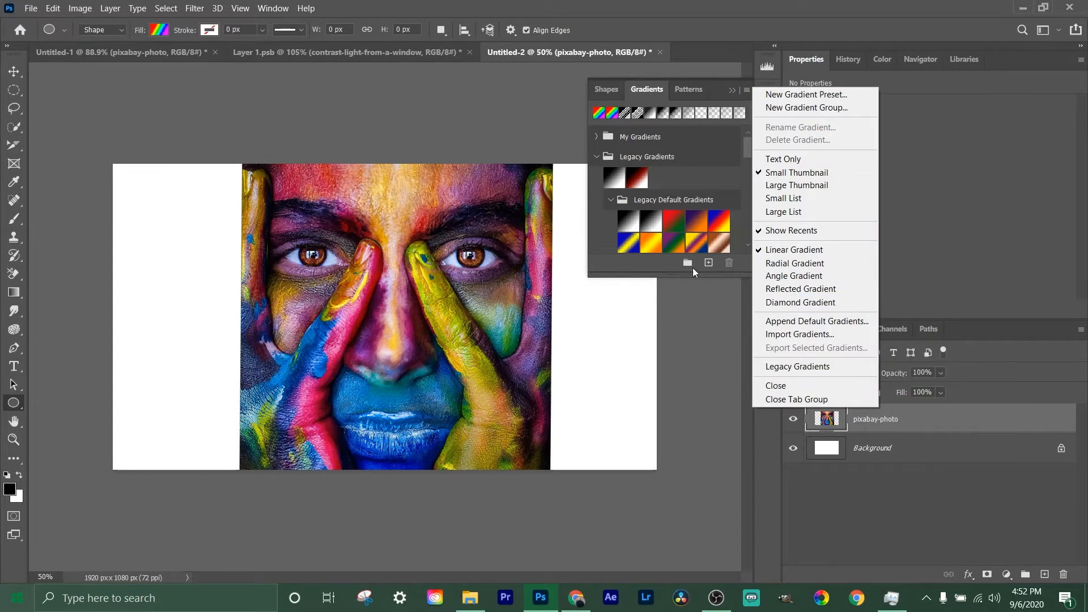
left_click(703, 338)
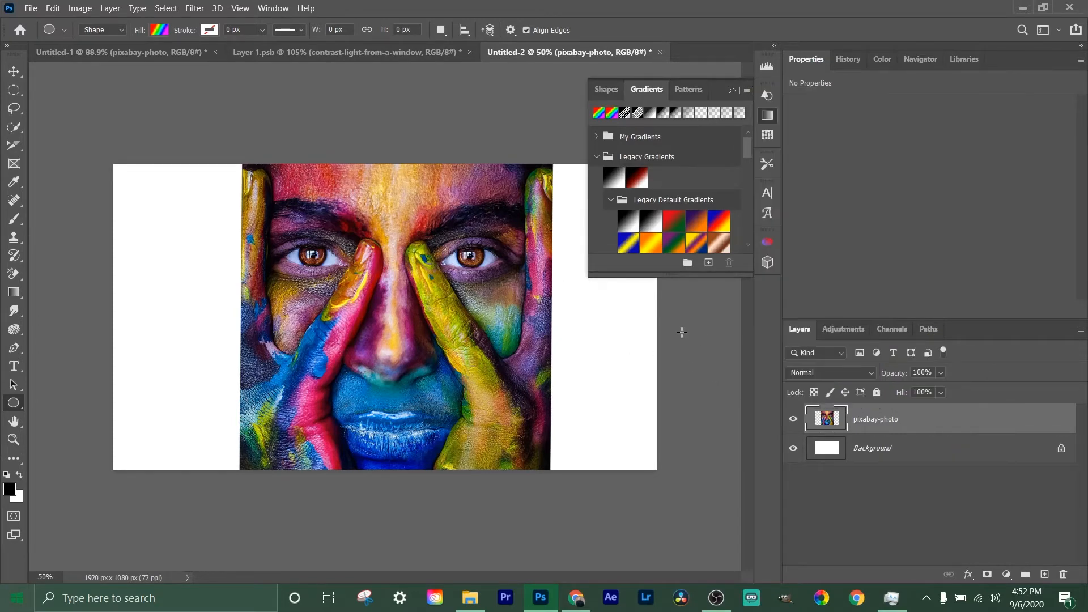
scroll(655, 168, "down", 2)
scroll(658, 179, "up", 2)
left_click(596, 158)
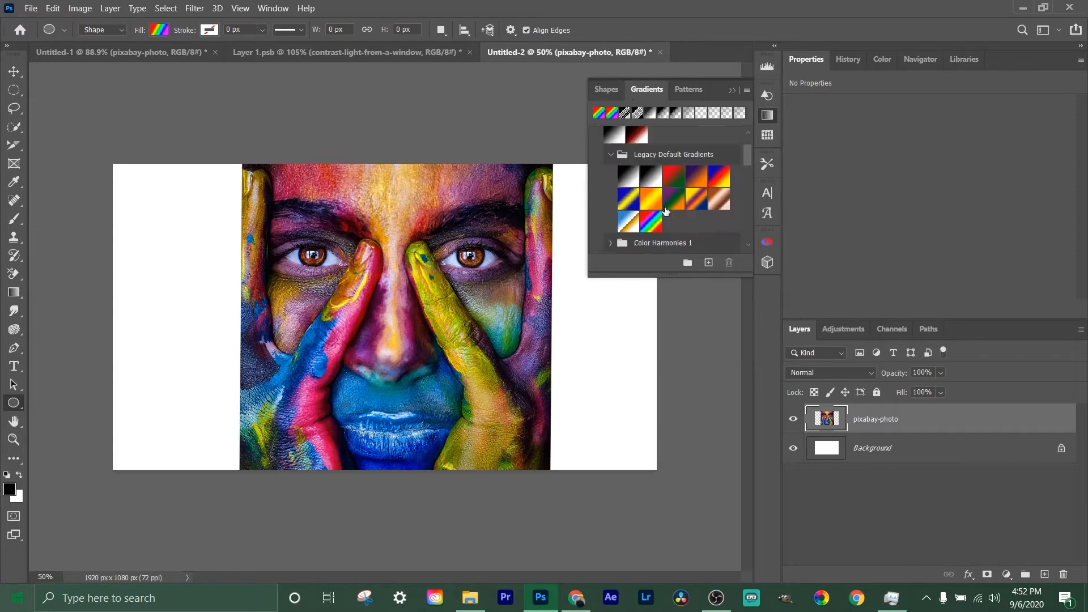
left_click(733, 91)
- Set the ellipse fill to the rainbow gradient with the Angle style
left_click(160, 30)
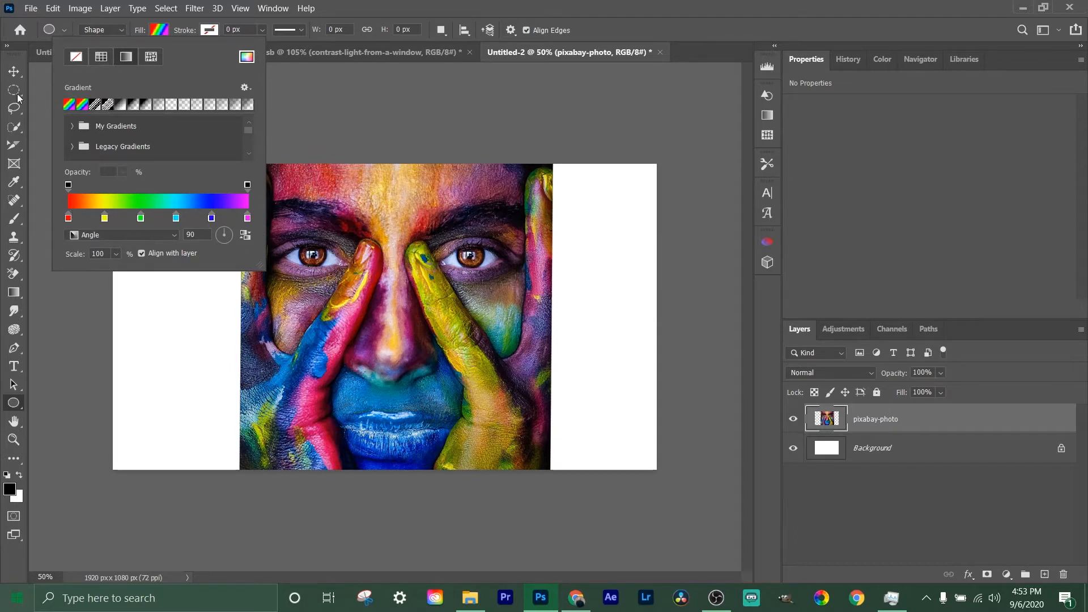
left_click(68, 211)
left_click(155, 235)
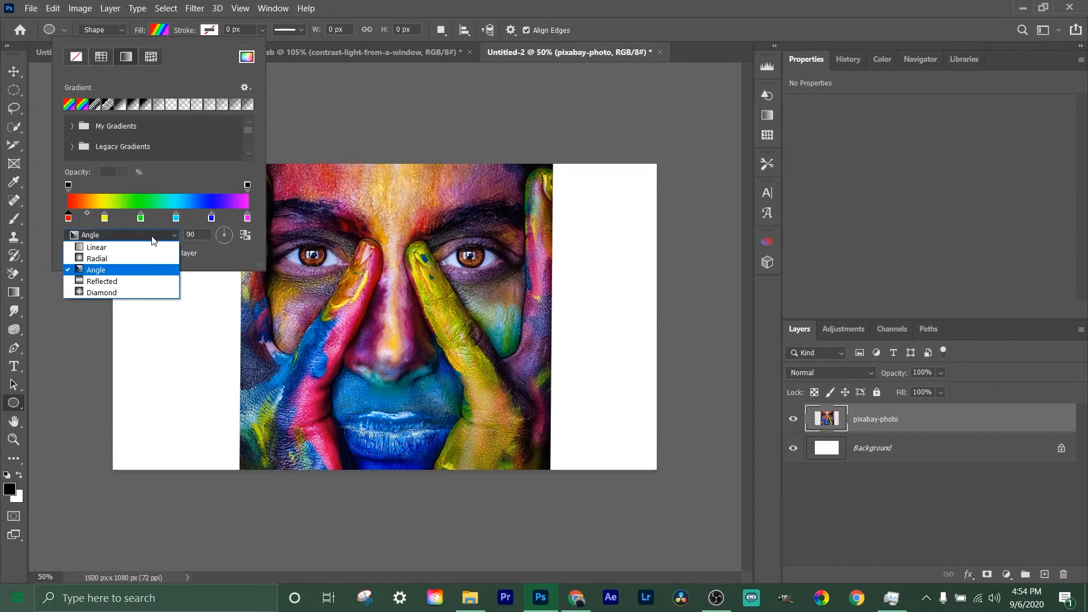
left_click(104, 269)
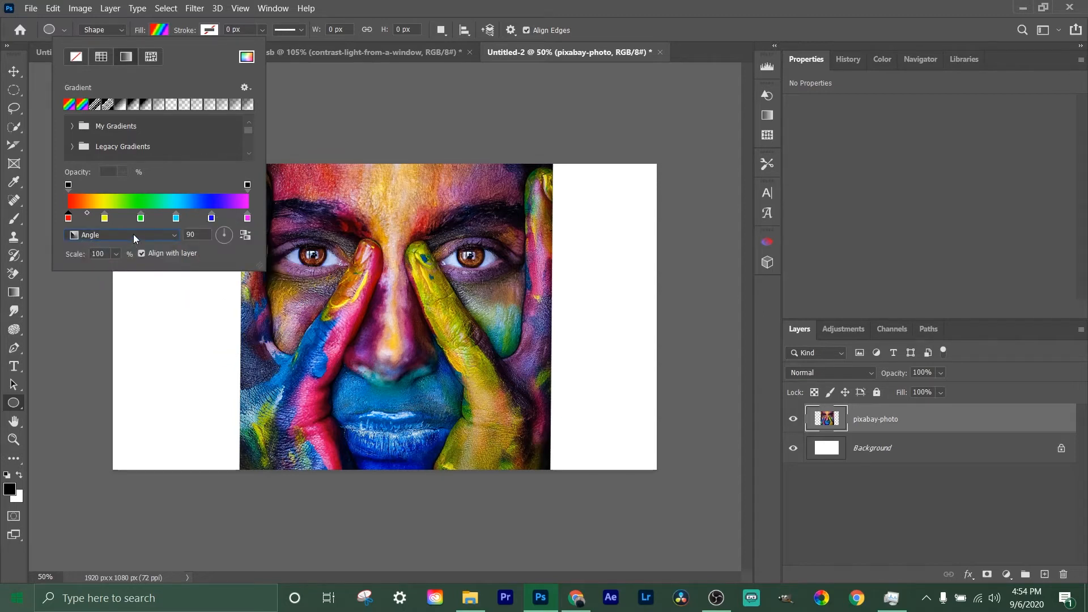
left_click(107, 27)
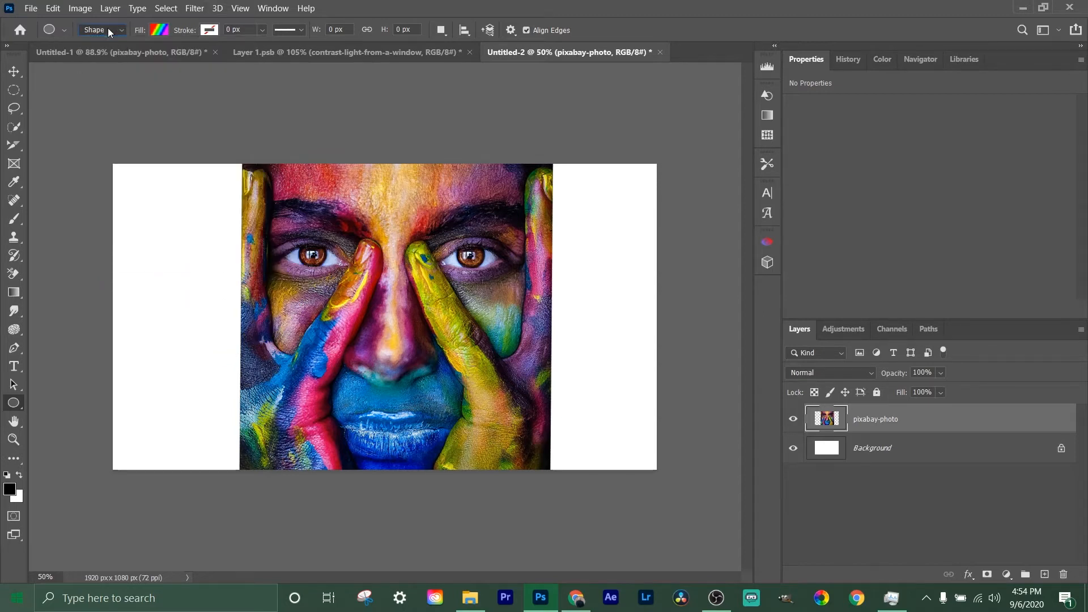
left_click(154, 30)
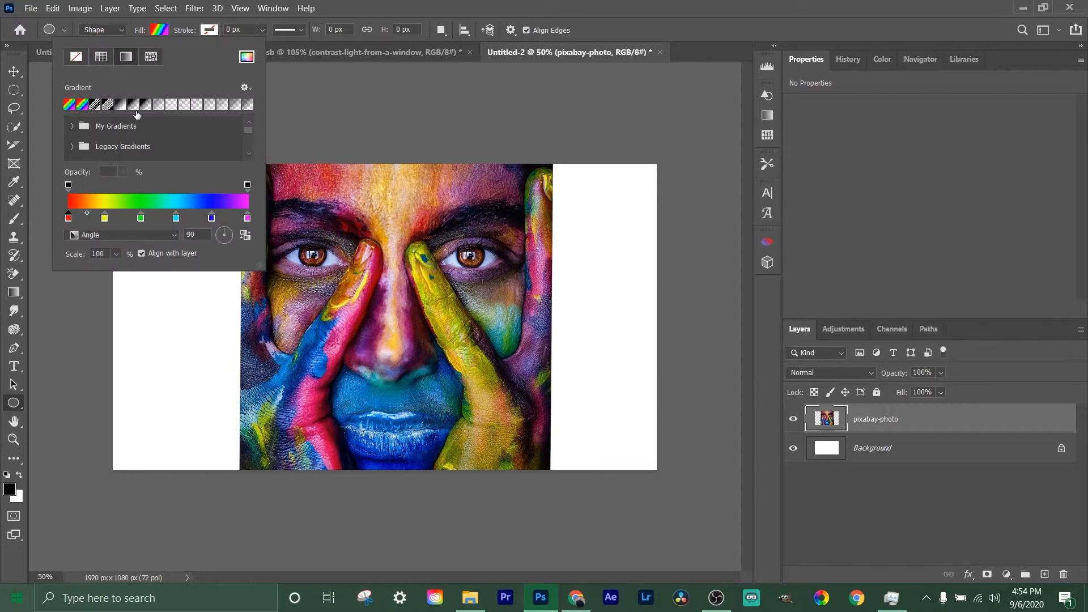
left_click(91, 235)
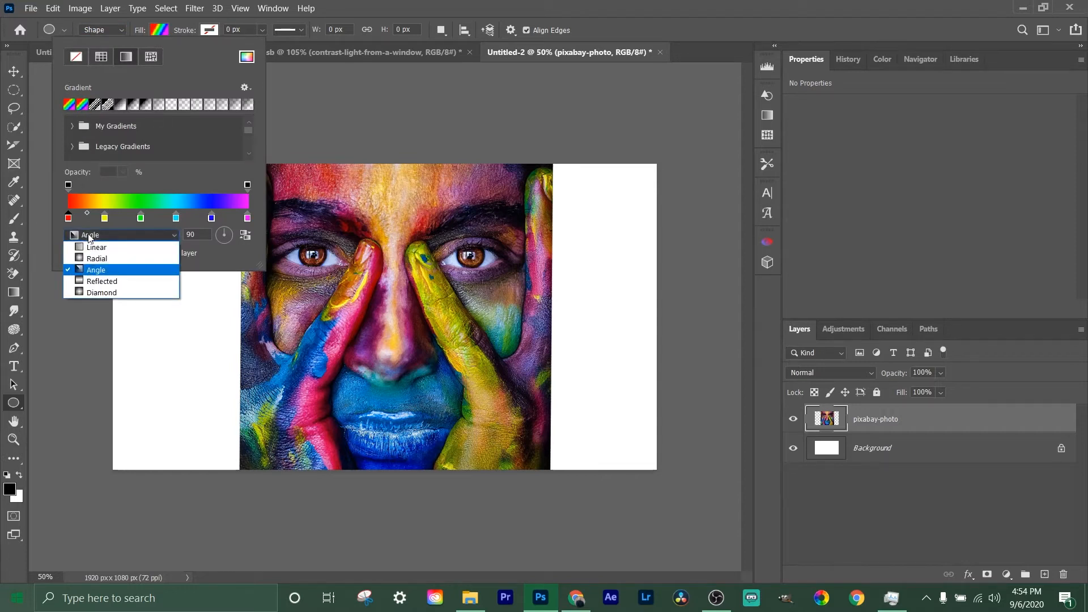
left_click(138, 234)
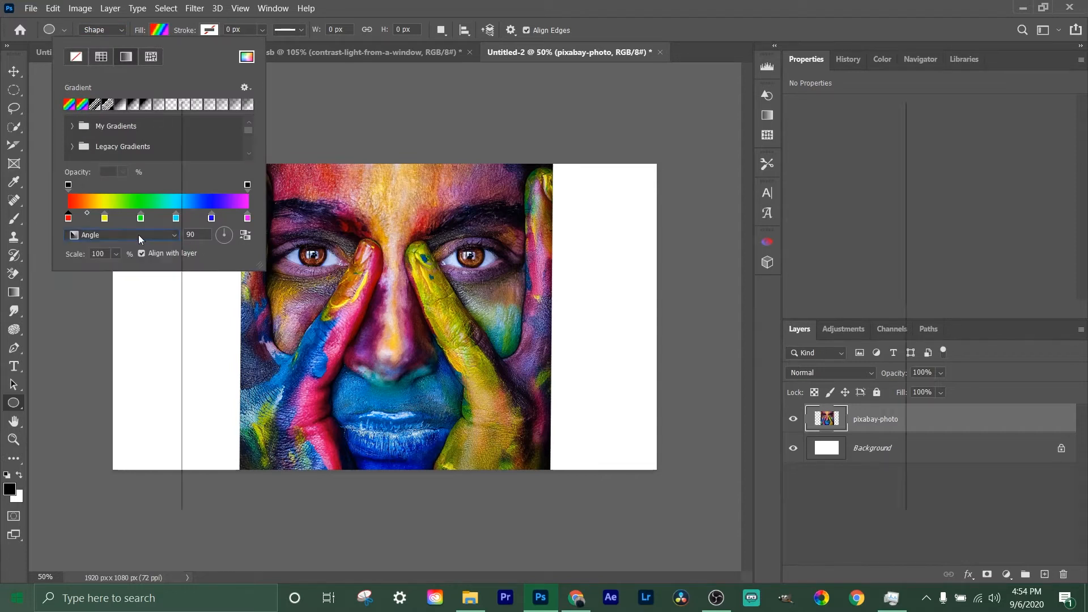
left_click(289, 127)
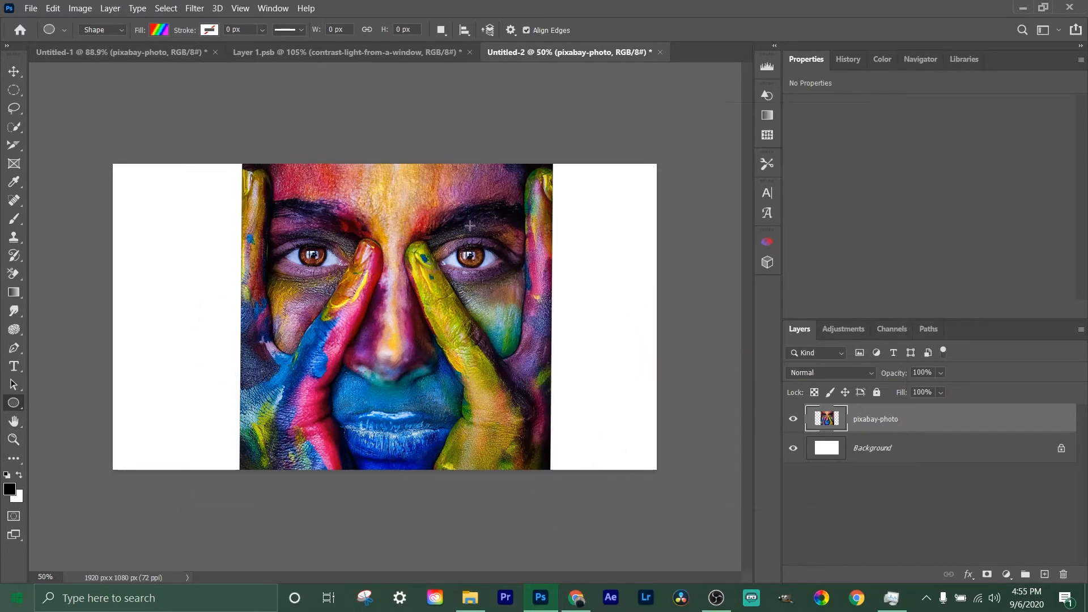
- Draw a circle about 106 px wide over the iris of the eye beside the yellow finger
scroll(493, 272, "up", 5)
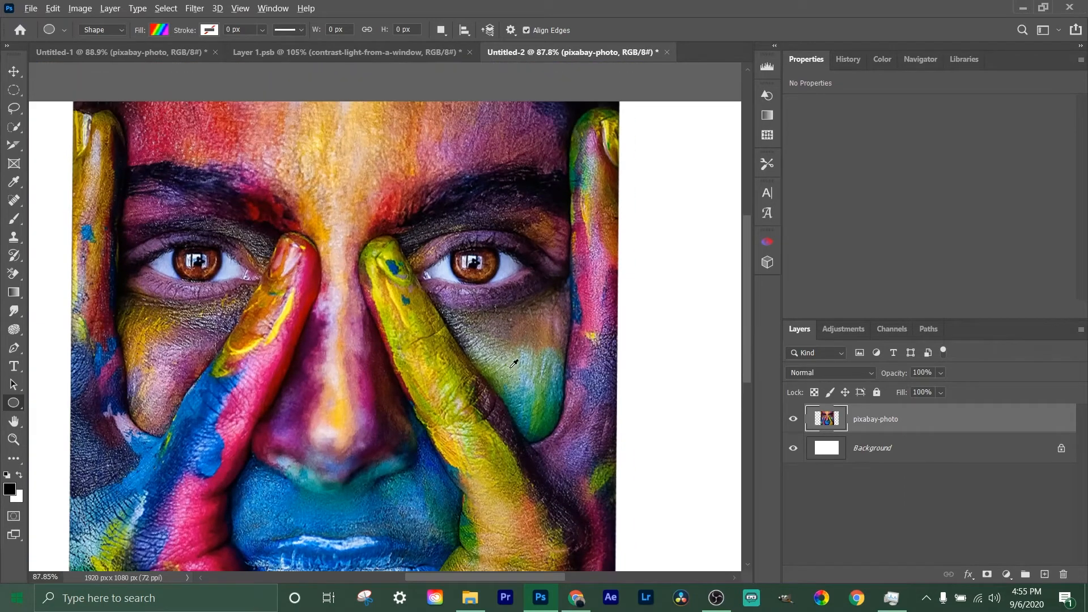
scroll(509, 367, "up", 2)
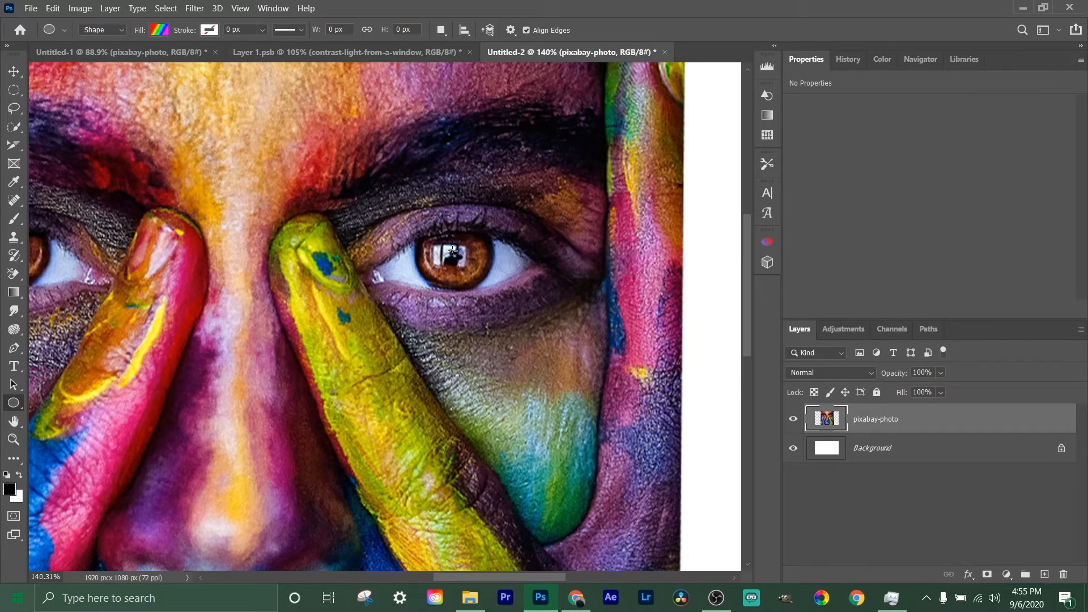
left_click_drag(452, 250, 517, 292)
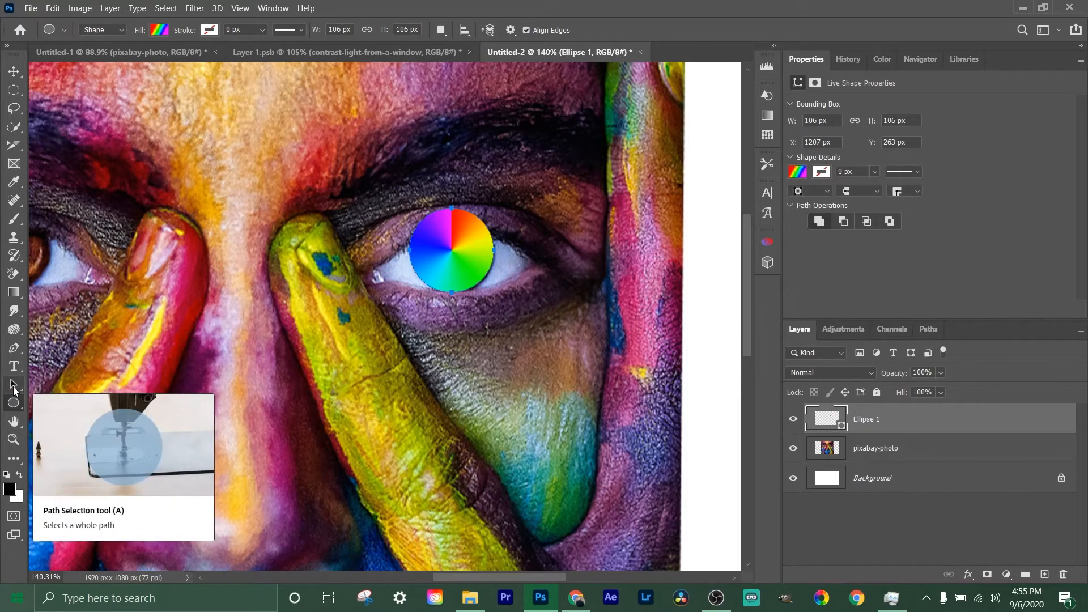
- Centre the rainbow circle over the iris with the Path Selection Tool, at about X 1212 px and Y 266 px
left_click(15, 387)
right_click(14, 386)
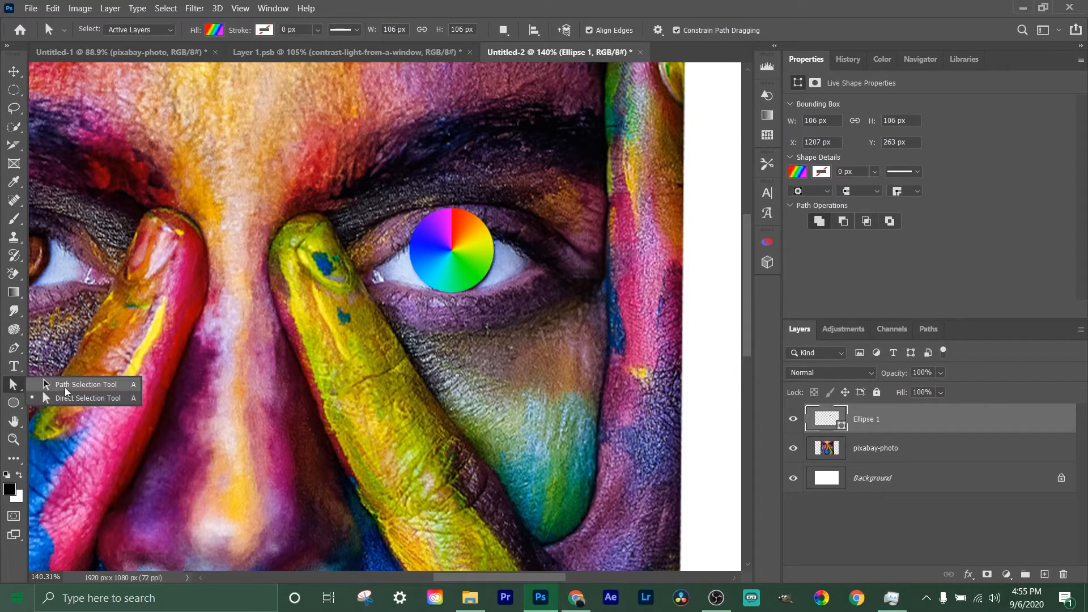
left_click(61, 390)
right_click(13, 386)
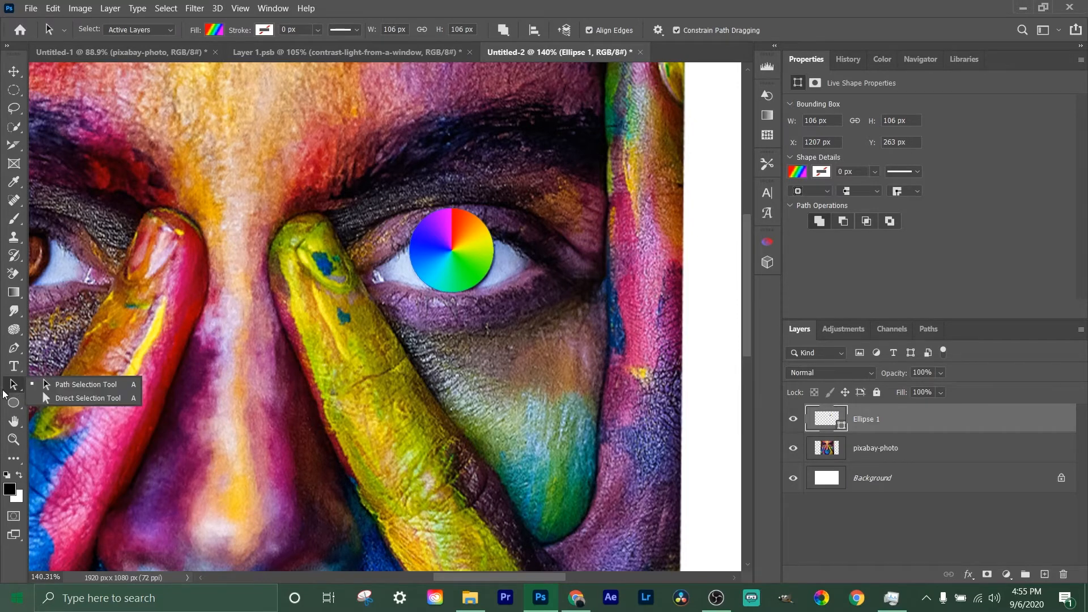
left_click(84, 386)
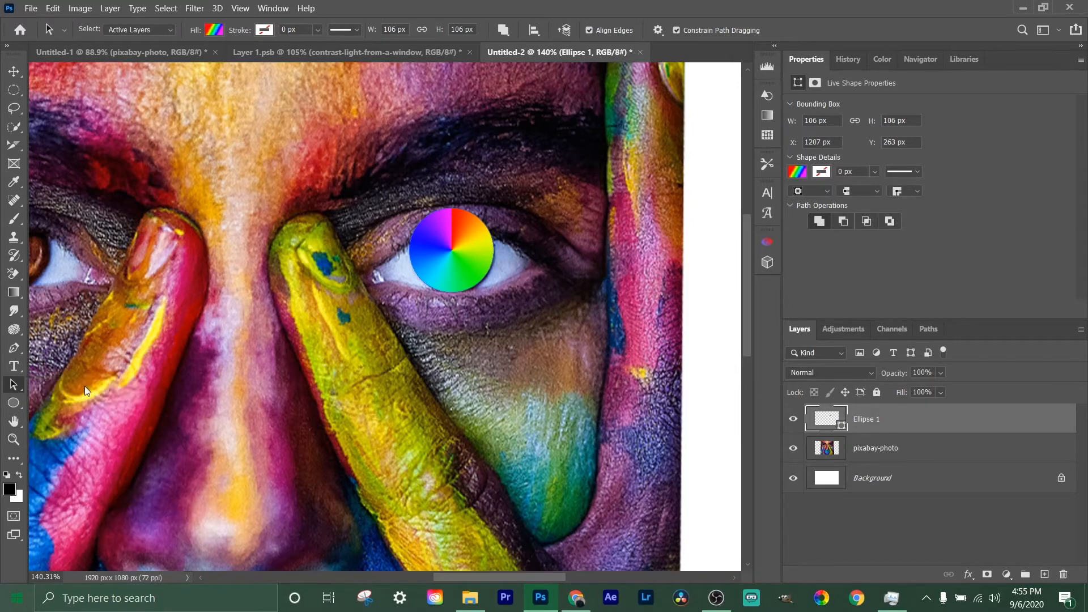
mouse_move(455, 246)
left_mouse_down()
mouse_move(467, 263)
mouse_move(459, 251)
left_mouse_up()
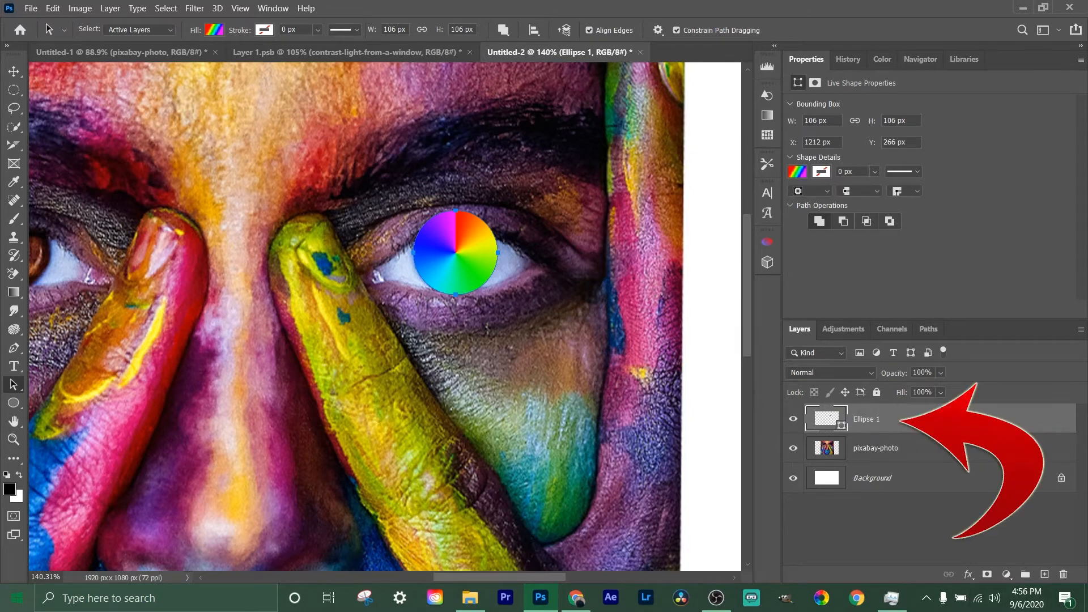
- Set the blend mode of the rainbow ellipse layer to Color
left_click(846, 372)
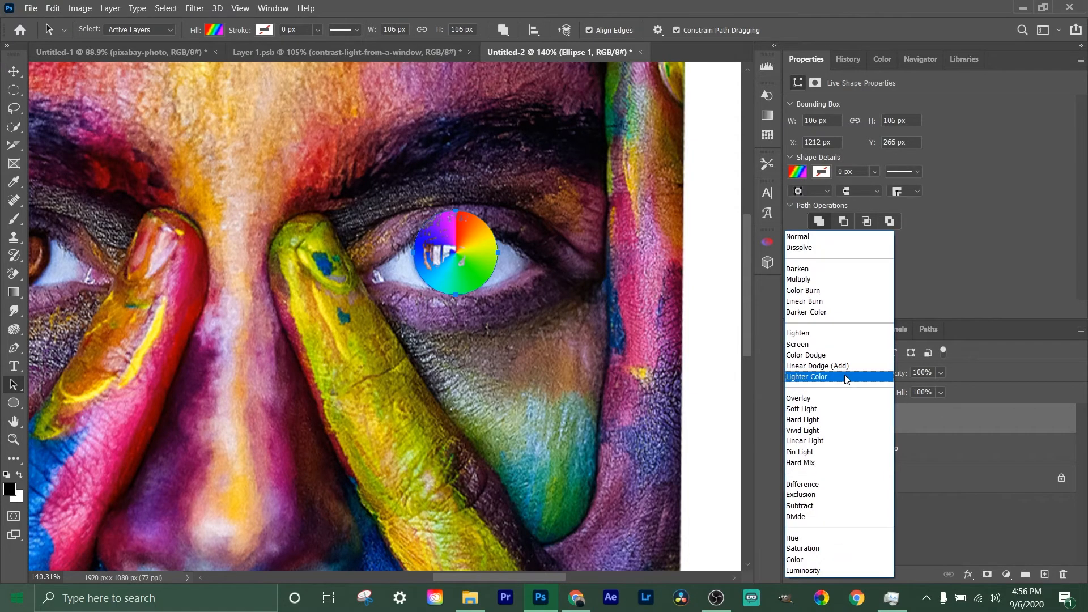
left_click(776, 392)
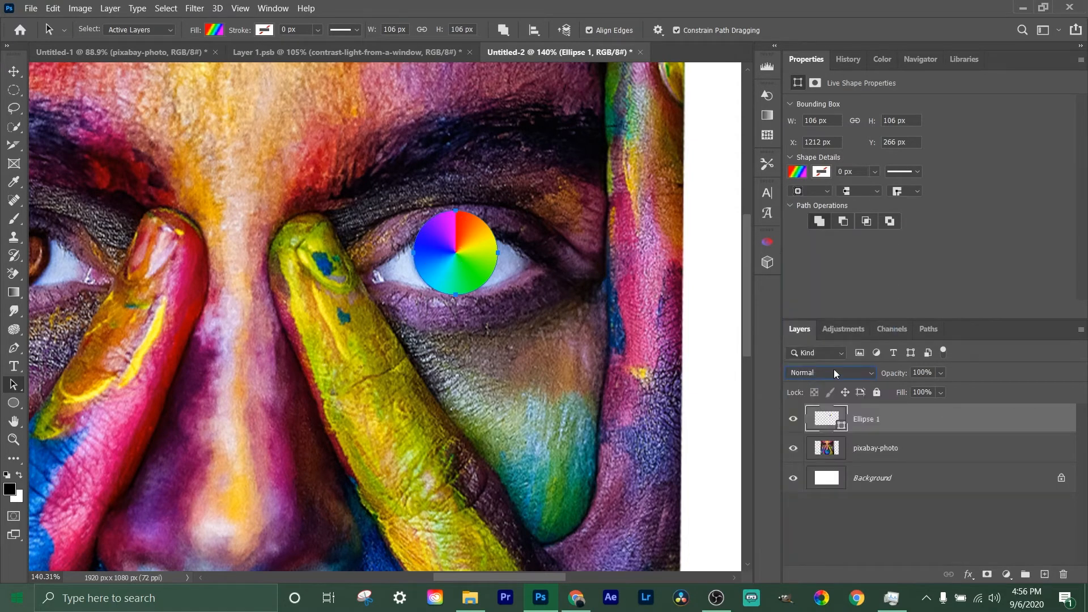
left_click(867, 374)
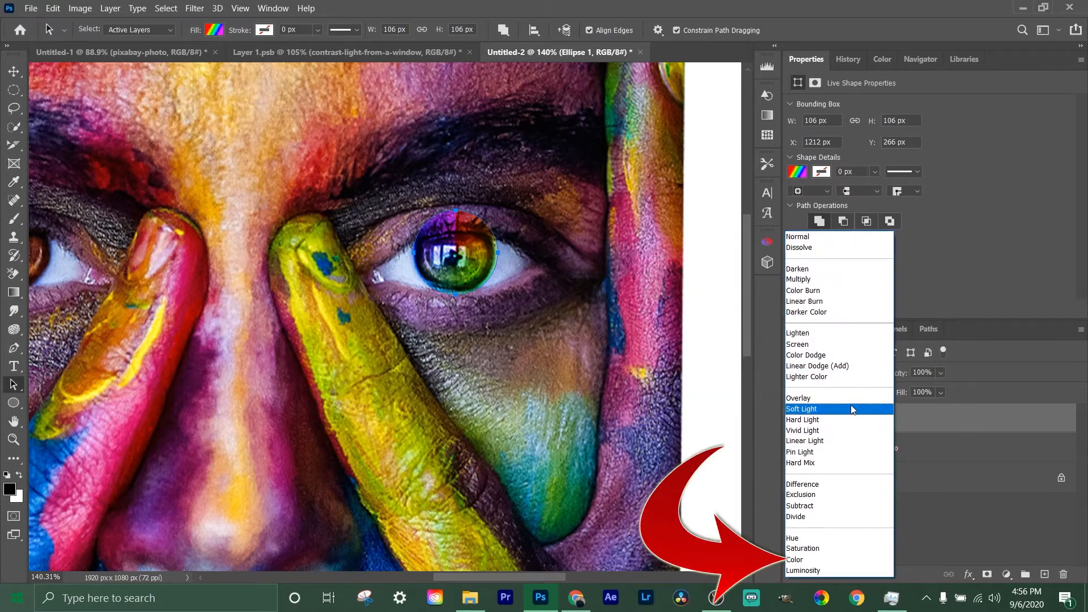
left_click(812, 561)
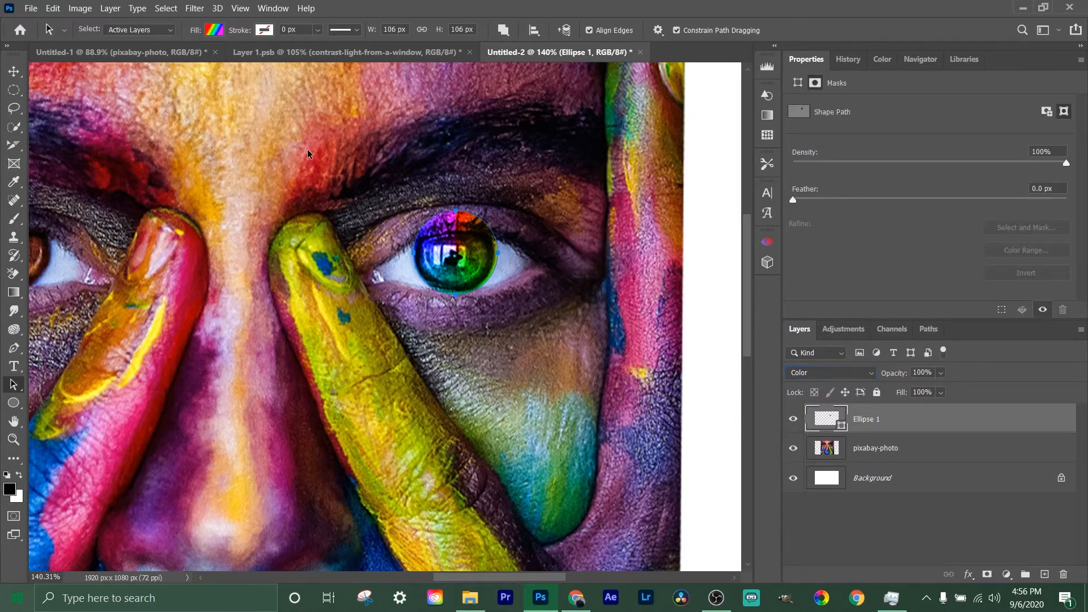
left_click(455, 256)
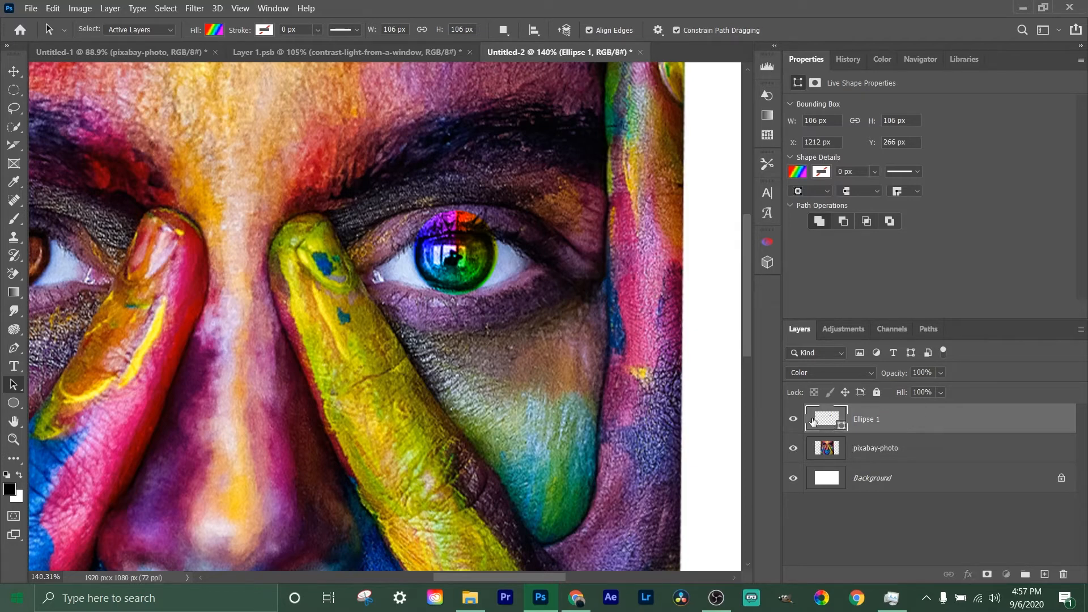
- Add a layer mask to the Ellipse 1 layer and brush black at 52% flow over the rainbow spilling onto the upper eyelid
left_click(987, 575)
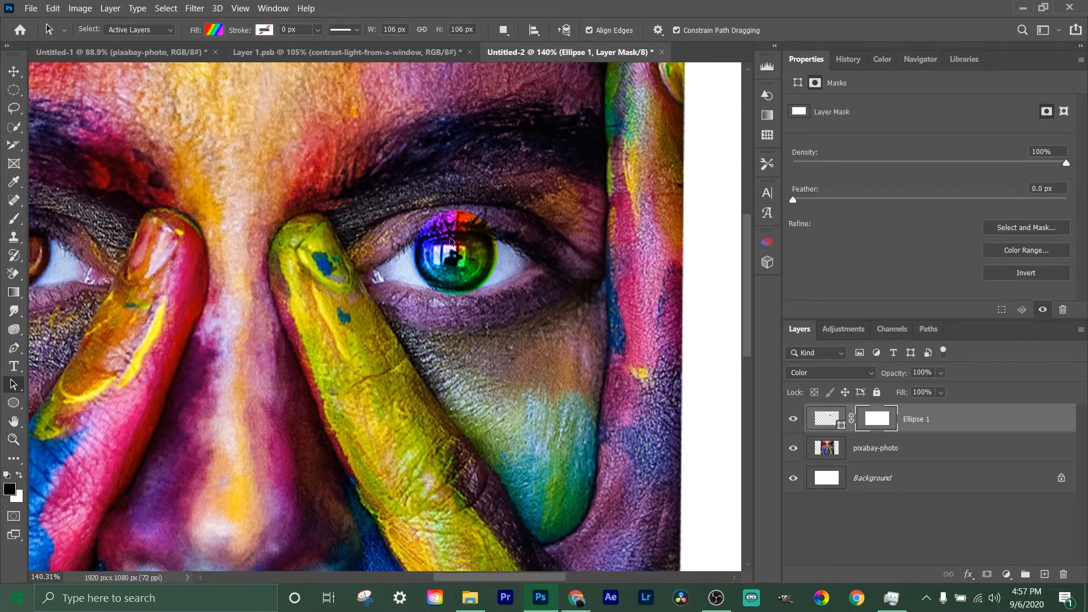
scroll(484, 256, "up", 5)
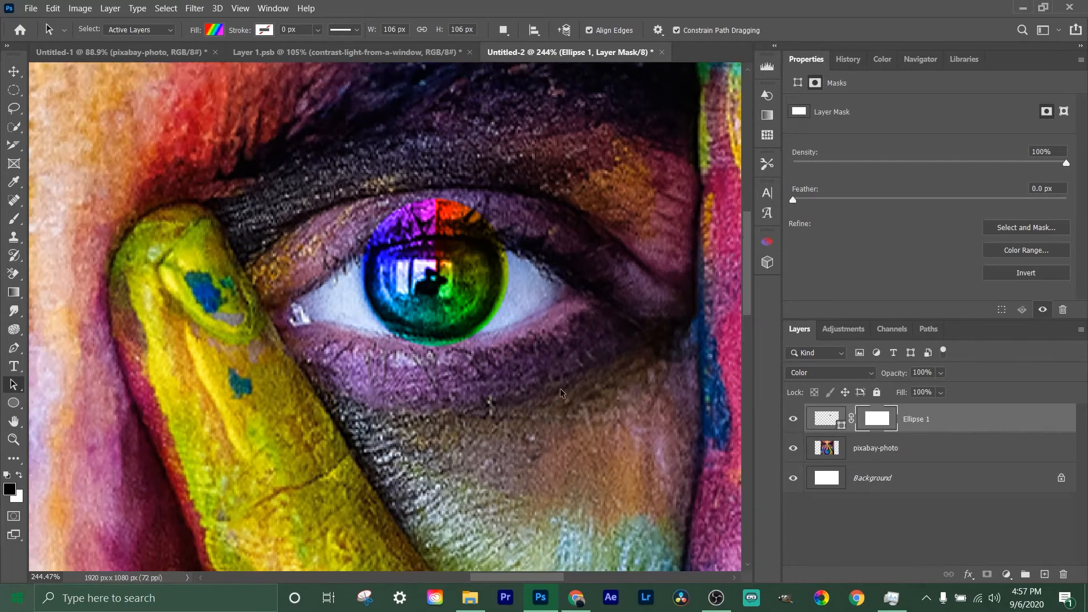
left_click(14, 219)
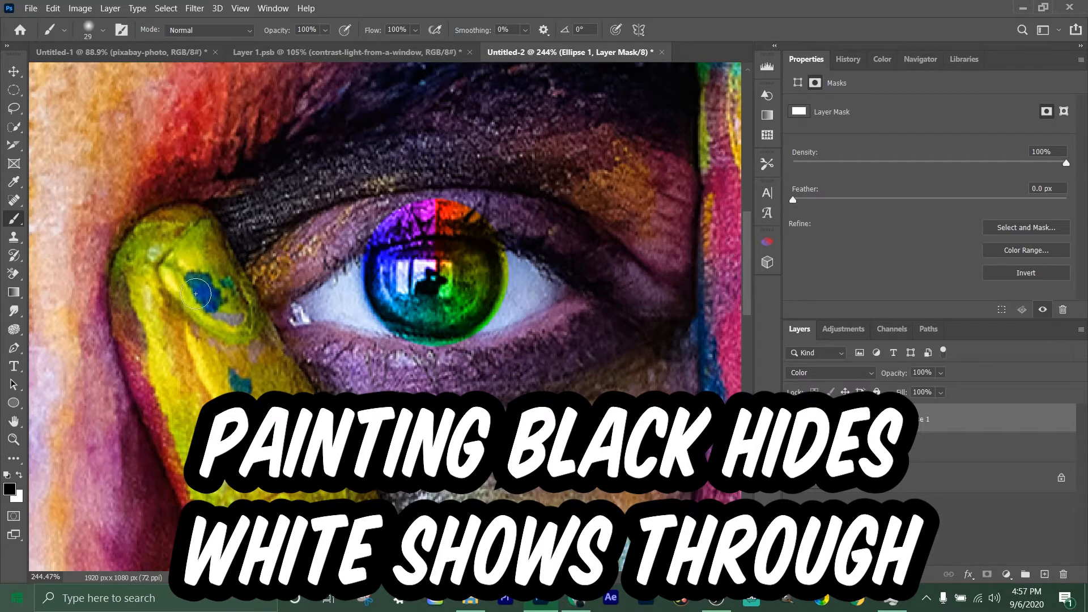
mouse_move(457, 200)
left_mouse_down()
mouse_move(427, 200)
mouse_move(451, 209)
mouse_move(406, 210)
left_mouse_up()
mouse_move(338, 209)
left_mouse_down()
mouse_move(359, 209)
mouse_move(312, 176)
mouse_move(310, 138)
left_mouse_up()
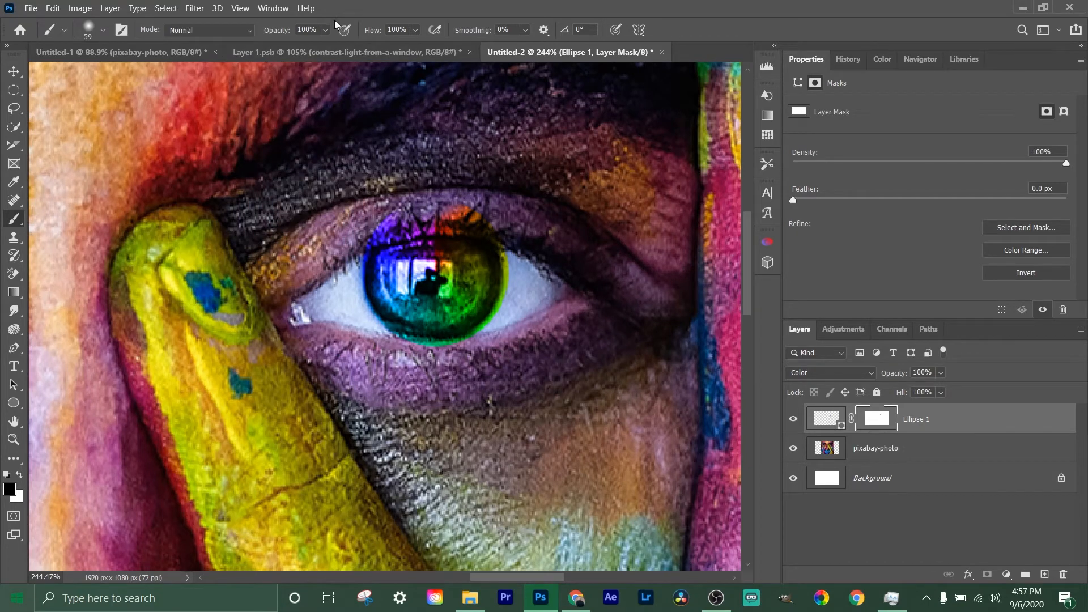
left_click_drag(369, 31, 334, 35)
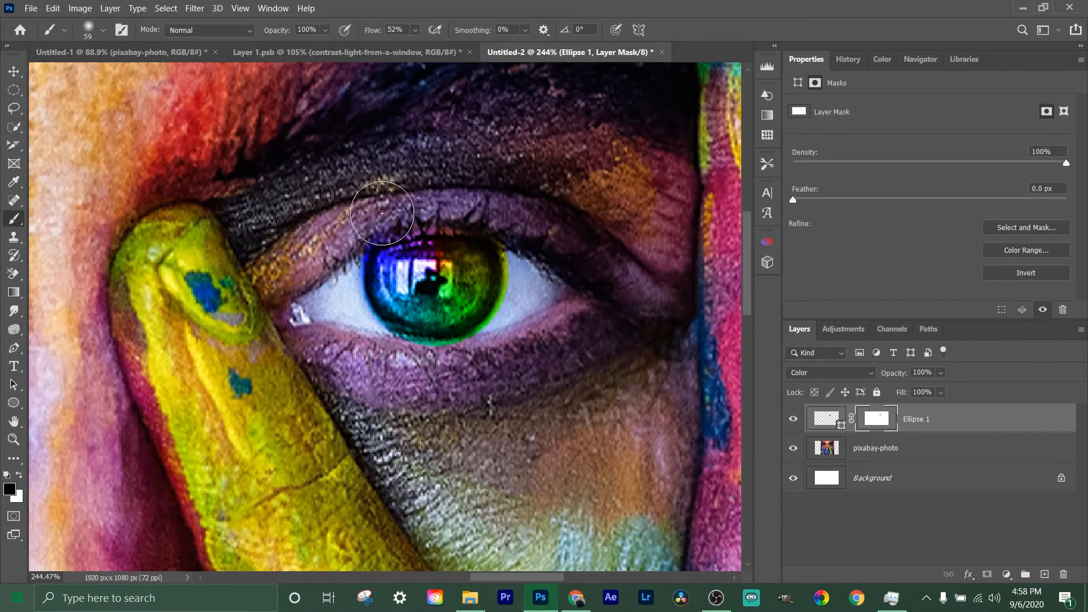
- Mask out the rainbow spill along the sides and lower edge of the iris with a 30 px black brush
scroll(348, 306, "up", 11)
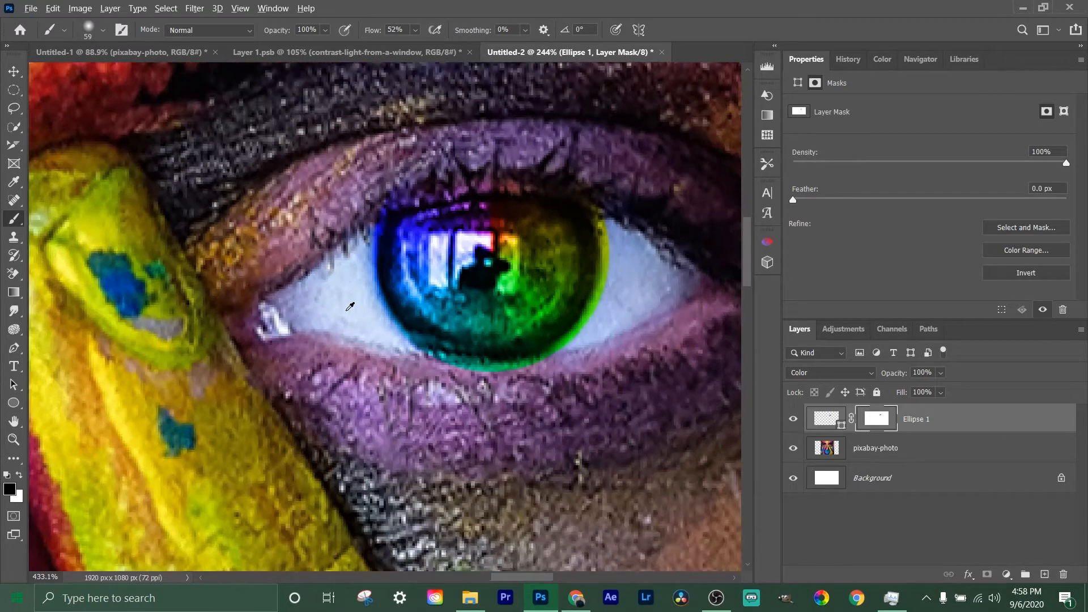
left_click_drag(358, 293, 261, 270)
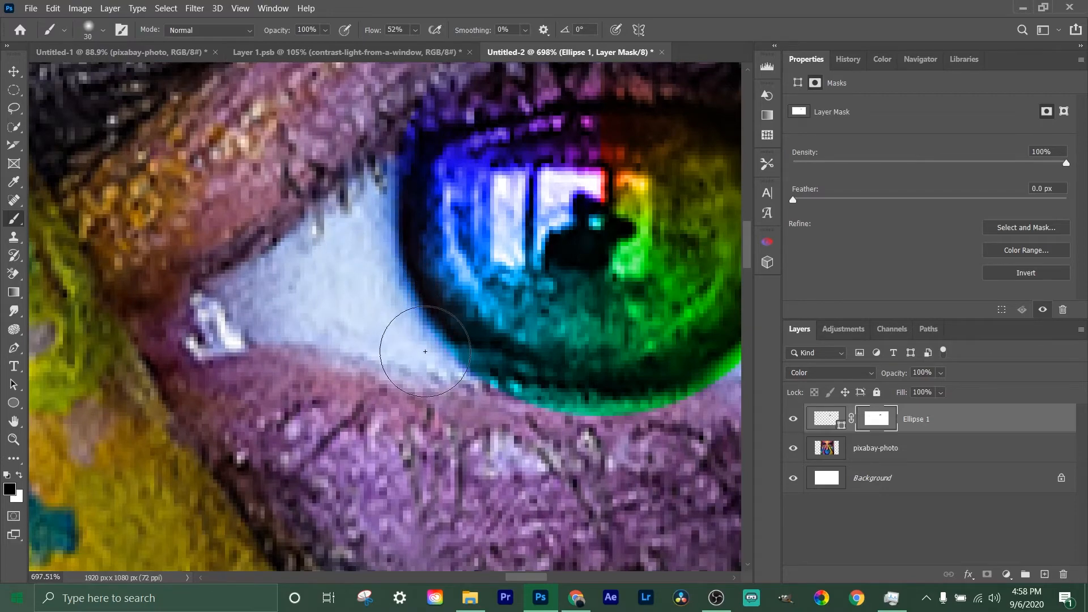
mouse_move(525, 577)
left_mouse_down()
mouse_move(563, 576)
mouse_move(544, 576)
left_mouse_up()
scroll(540, 483, "down", 3)
scroll(540, 486, "up", 1)
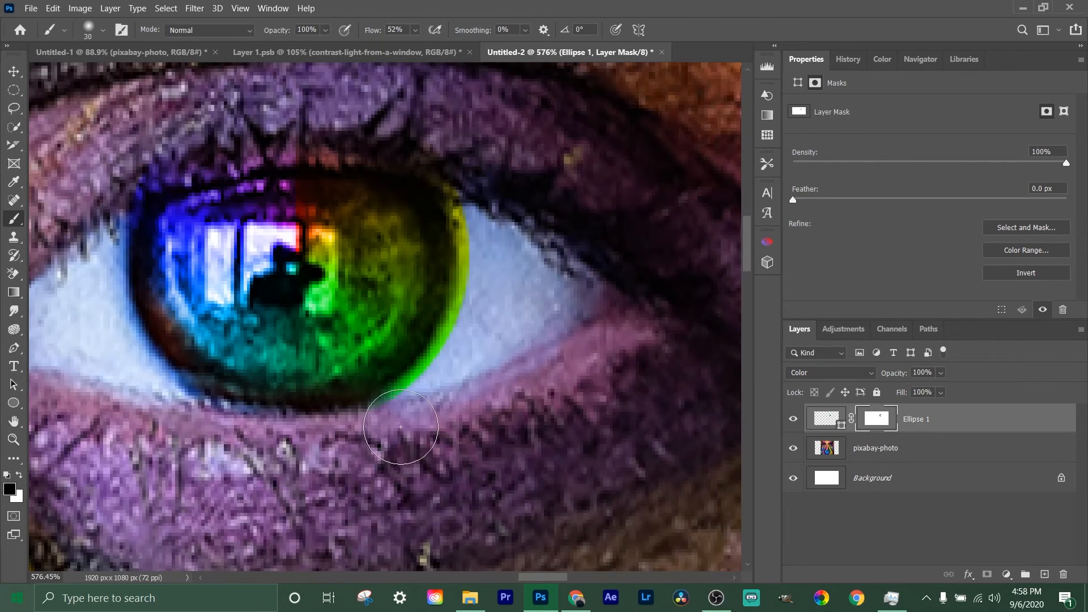
mouse_move(464, 348)
left_mouse_down()
mouse_move(482, 248)
mouse_move(461, 185)
mouse_move(484, 232)
mouse_move(477, 323)
mouse_move(385, 405)
left_mouse_up()
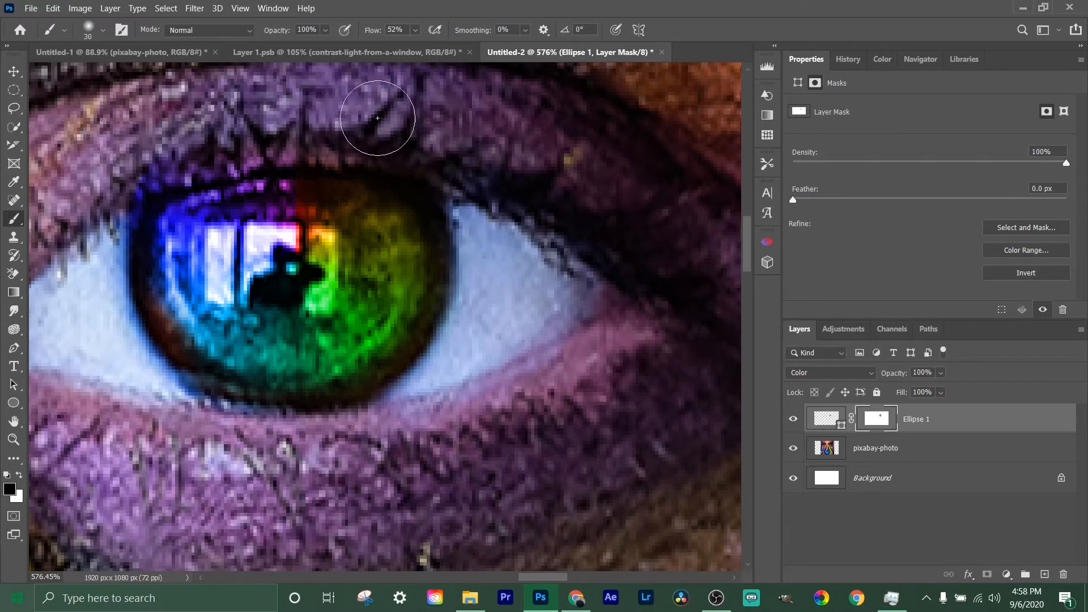
scroll(291, 327, "down", 6)
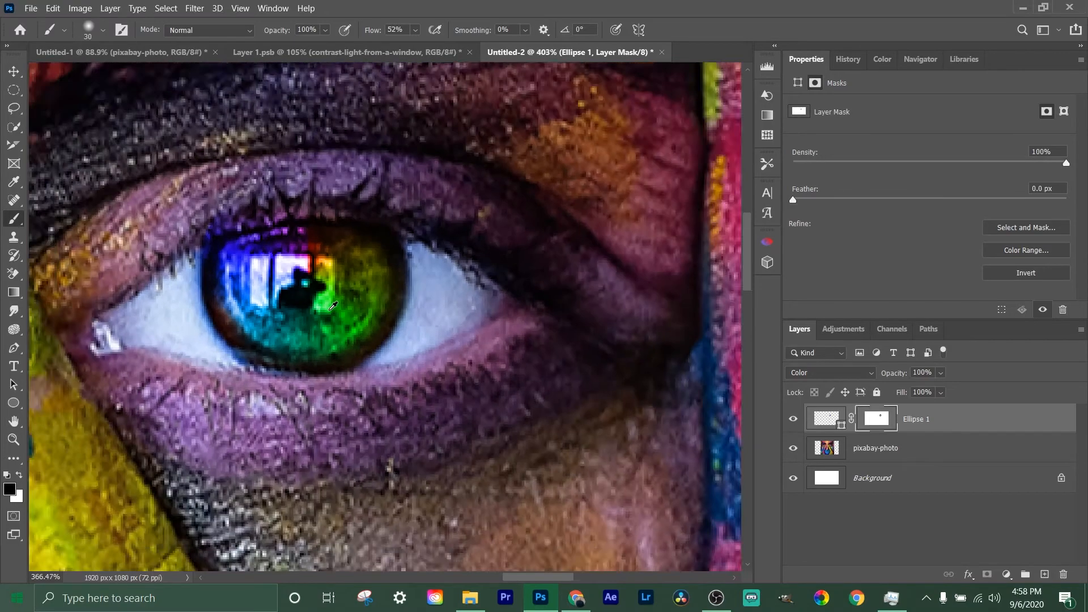
scroll(335, 324, "down", 1)
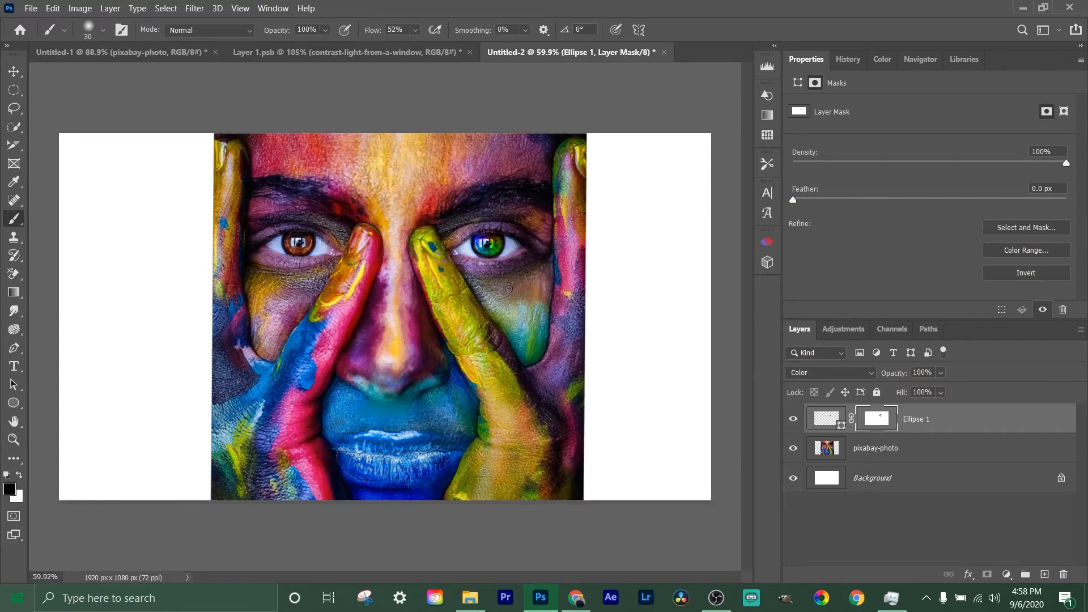
- Try white as the foreground colour on the mask to bring back the hidden parts of the rainbow circle, and revert to the masked version
scroll(504, 329, "up", 5)
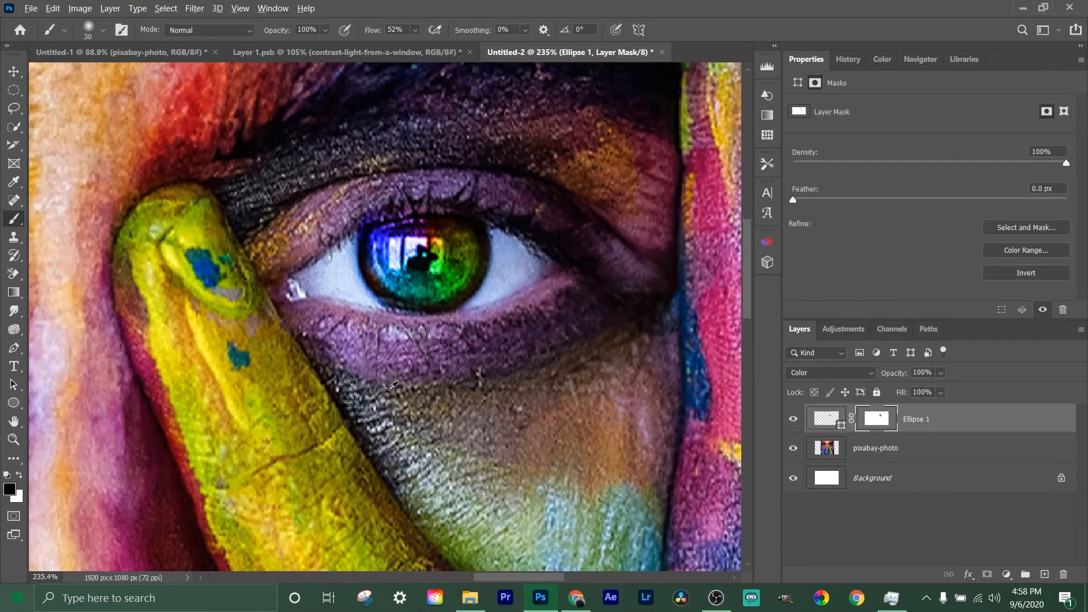
scroll(391, 386, "up", 2)
mouse_move(333, 124)
left_mouse_down()
mouse_move(320, 133)
mouse_move(317, 173)
mouse_move(326, 164)
left_mouse_up()
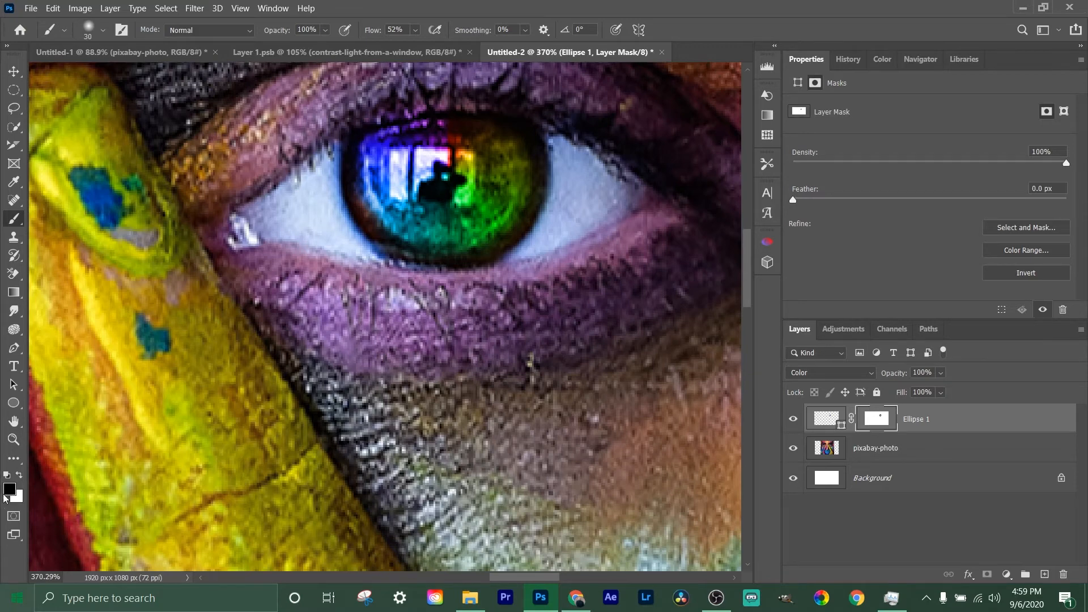
key("x")
key("x")
key("x")
left_click_drag(370, 520, 415, 532)
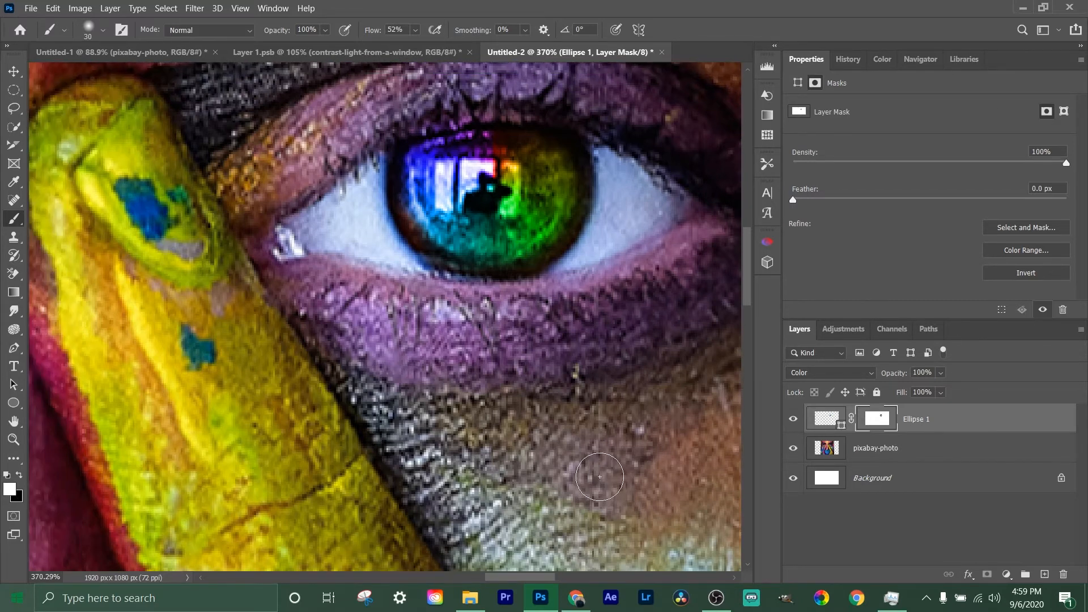
scroll(599, 477, "down", 2)
scroll(601, 479, "up", 2)
mouse_move(531, 250)
left_mouse_down()
mouse_move(524, 235)
mouse_move(438, 300)
mouse_move(593, 243)
mouse_move(542, 374)
mouse_move(469, 497)
mouse_move(600, 330)
mouse_move(377, 415)
mouse_move(487, 226)
mouse_move(446, 316)
left_mouse_up()
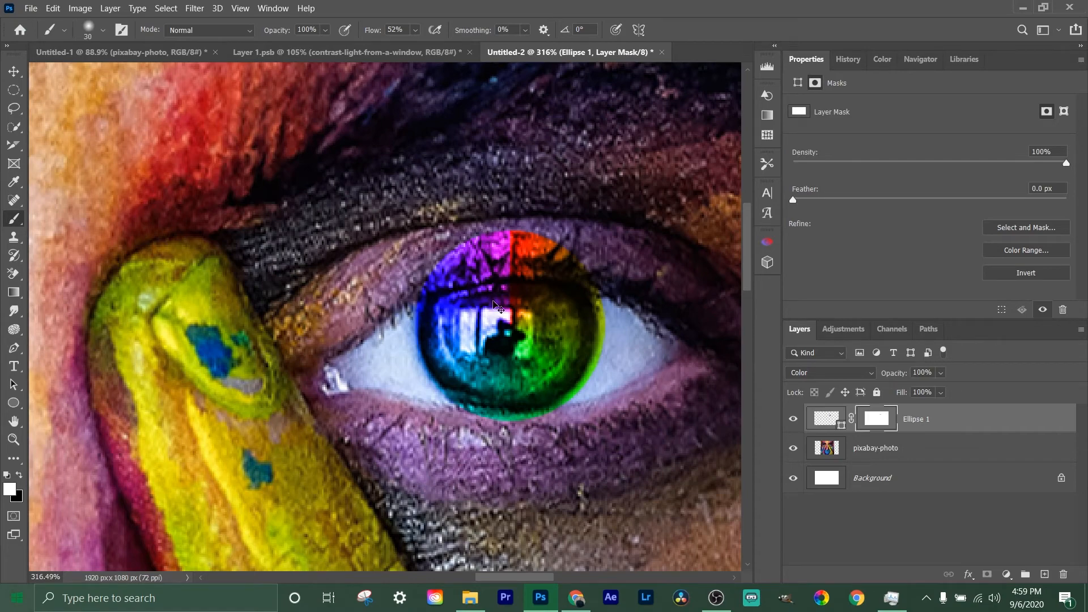
mouse_move(494, 304)
left_mouse_down()
mouse_move(602, 422)
mouse_move(554, 277)
mouse_move(535, 315)
left_mouse_up()
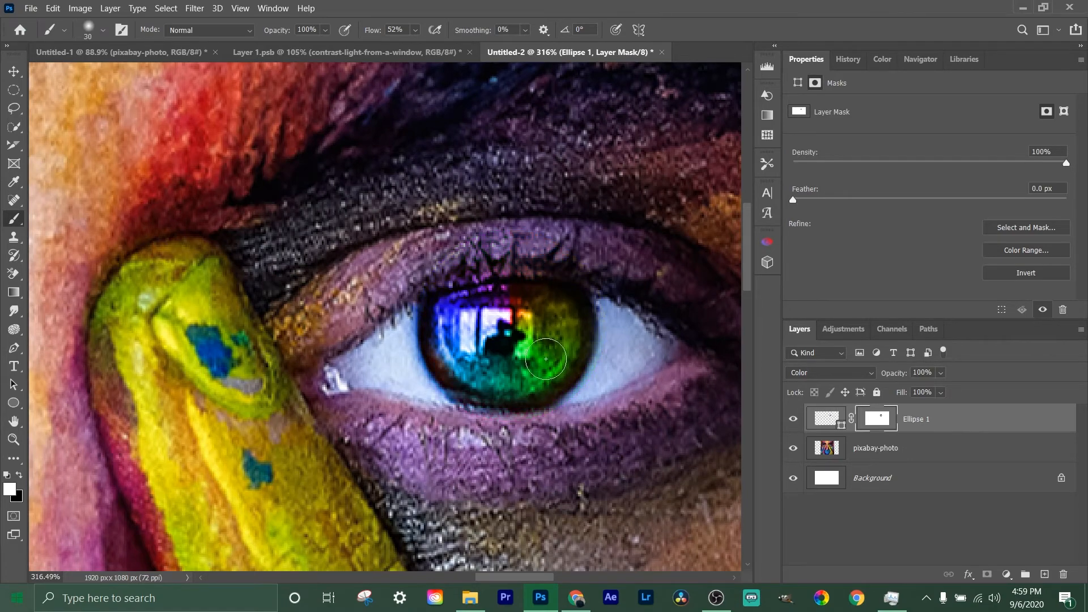
- Preview other blend modes on the Ellipse 1 layer against the whole face and keep Color
scroll(535, 315, "down", 5)
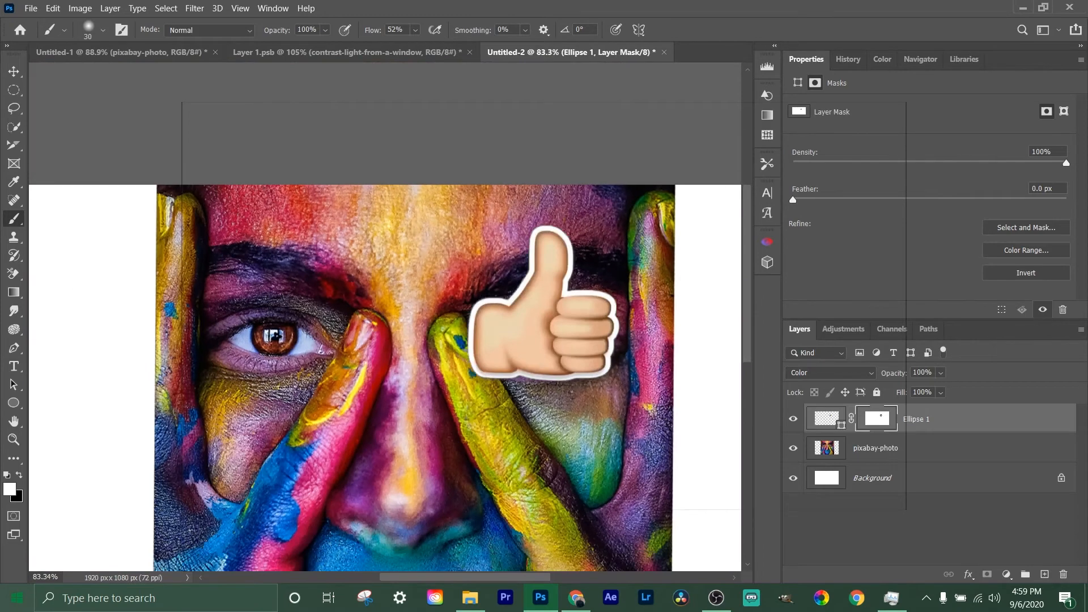
scroll(311, 467, "down", 4)
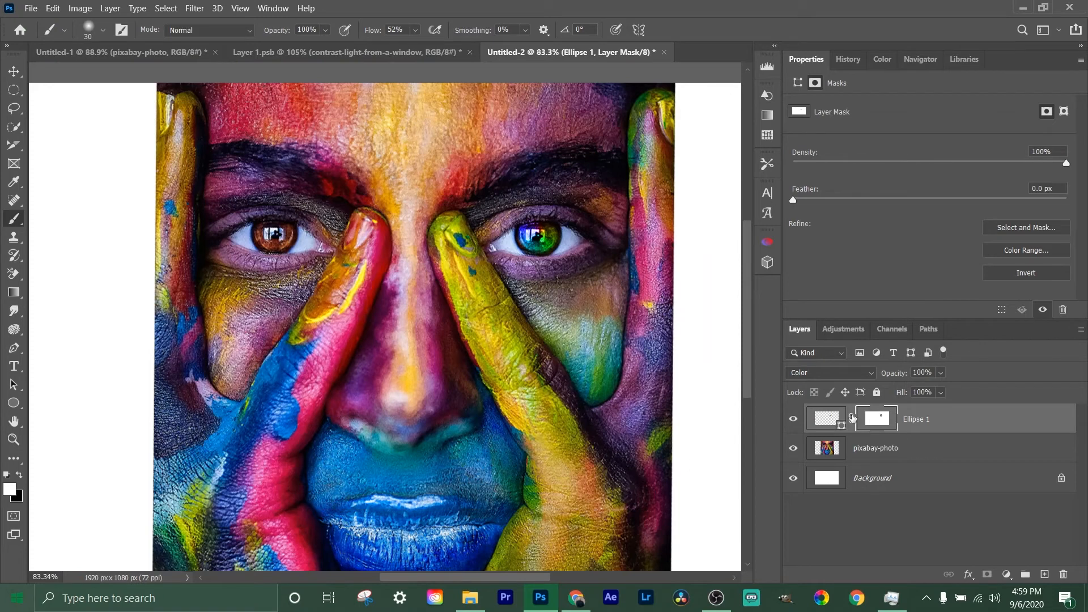
left_click(828, 378)
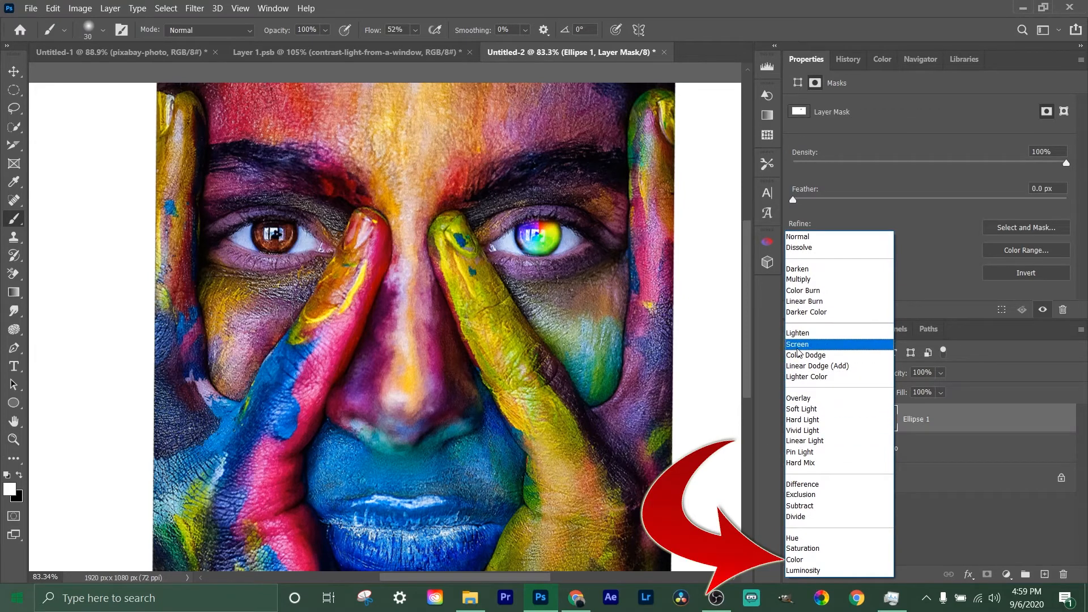
left_click(811, 561)
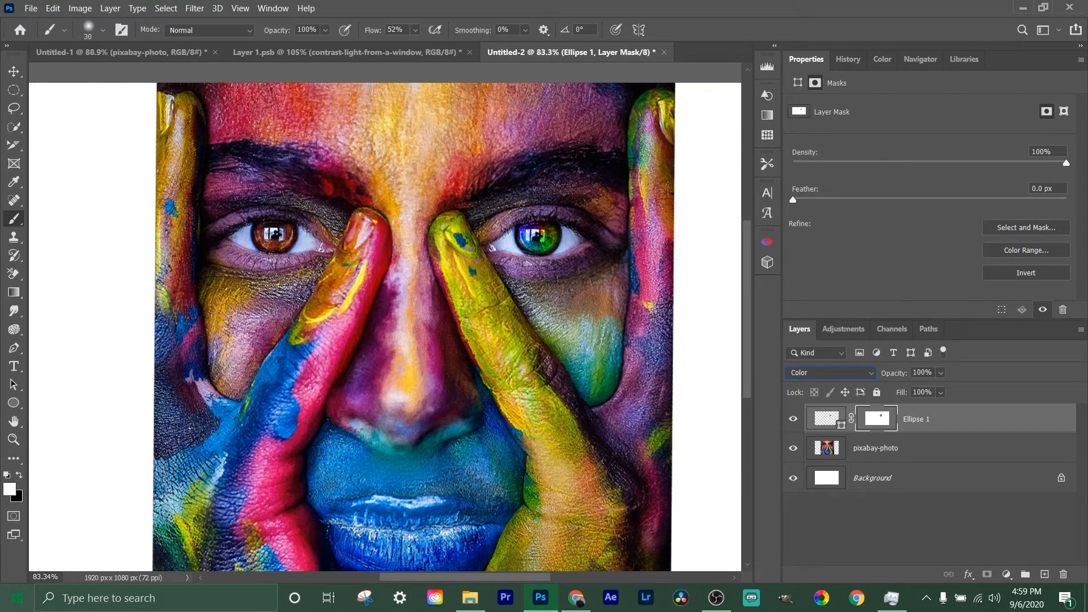
- Compare the blend mode settings of the Ellipse 1 and pixabay-photo layers and examine the face with the recoloured eye
left_click(826, 419)
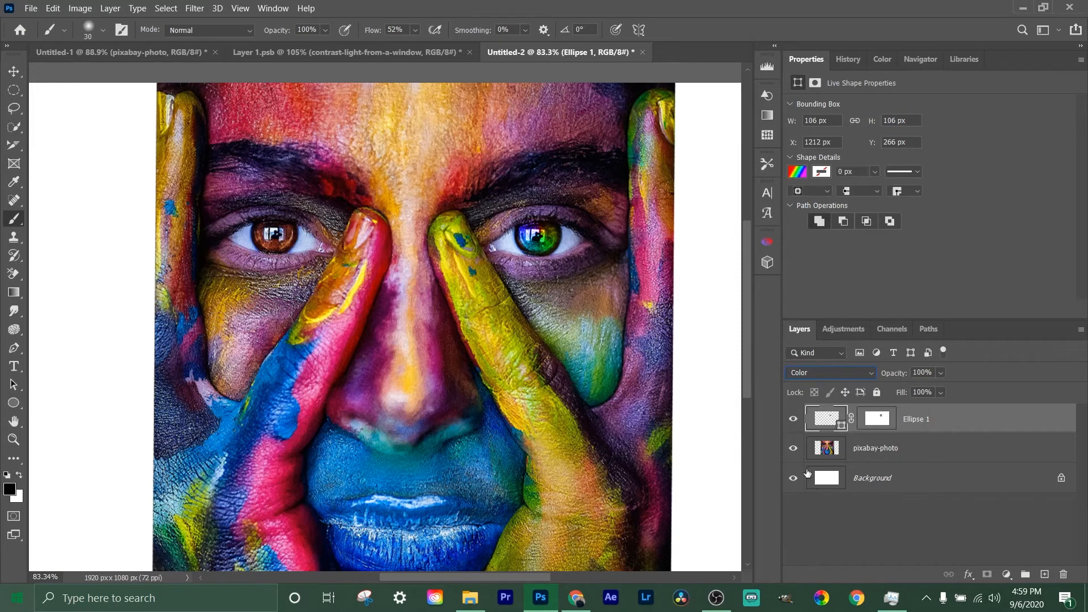
left_click(841, 452)
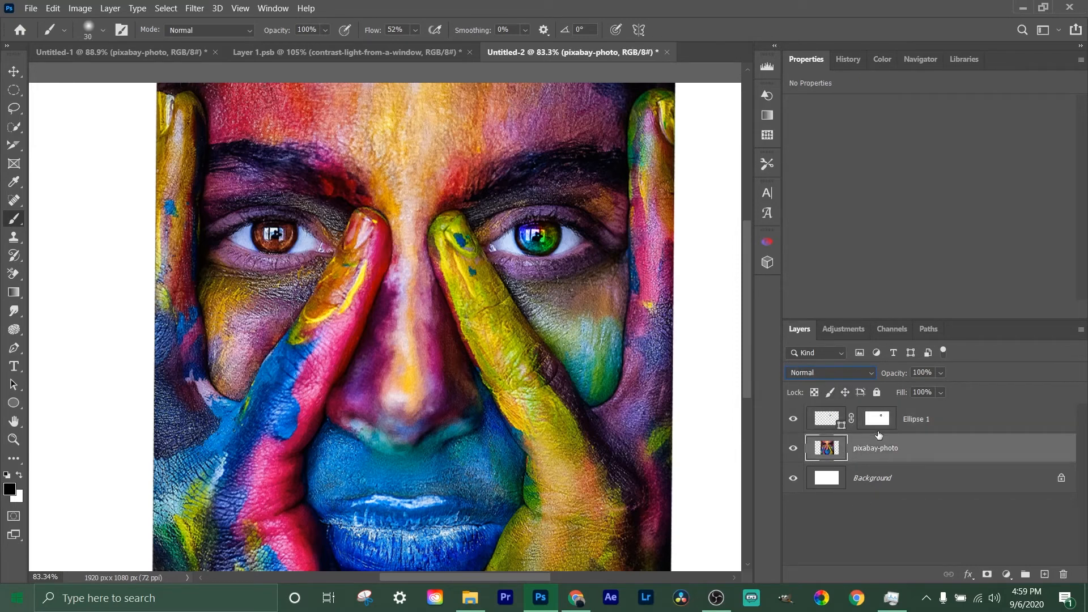
left_click(827, 422)
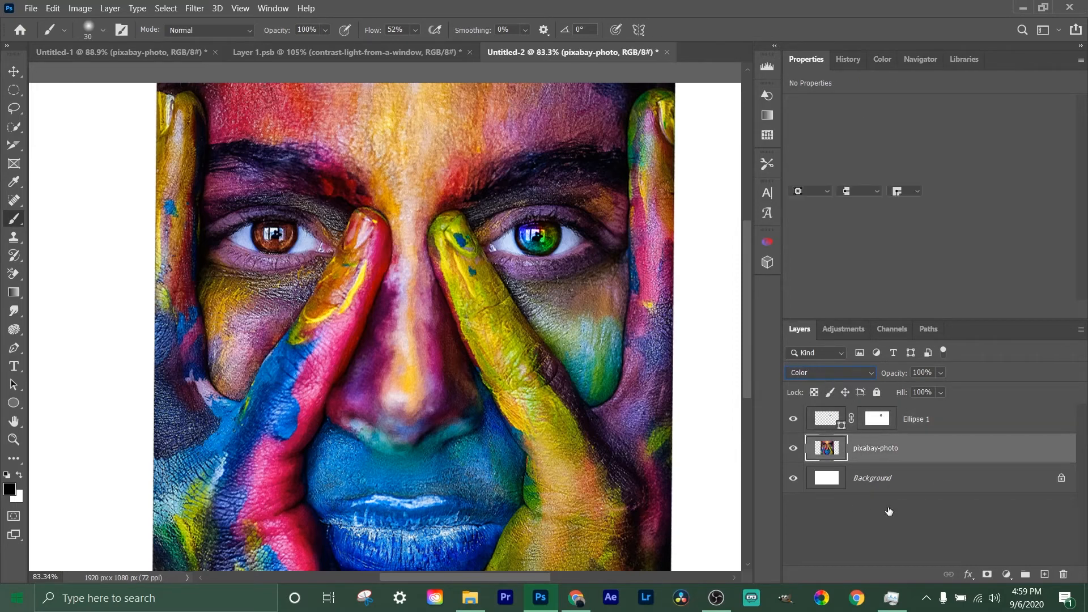
left_click(832, 450)
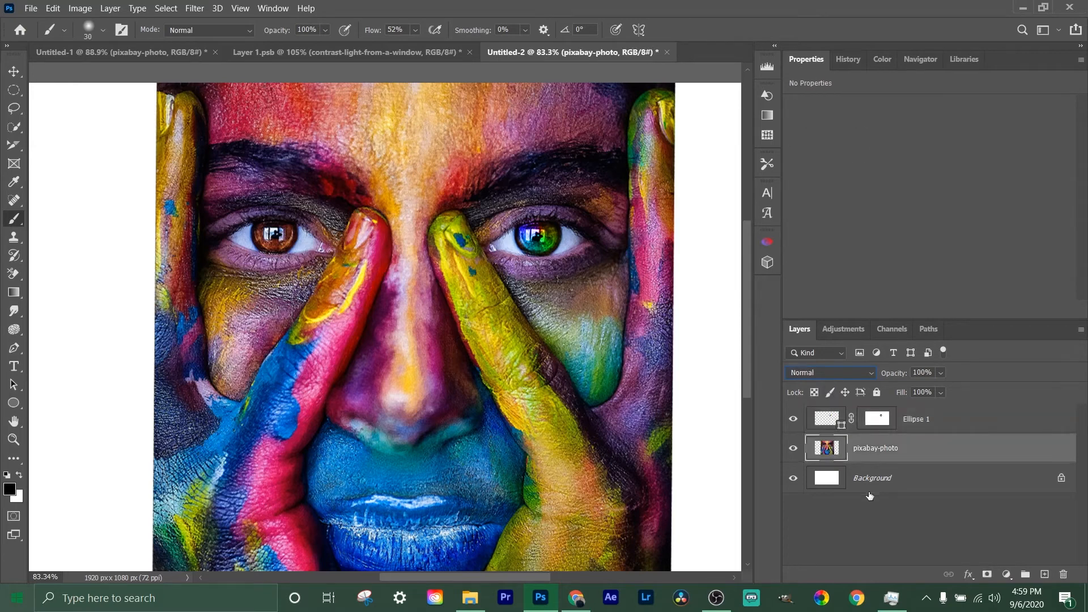
left_click(824, 422)
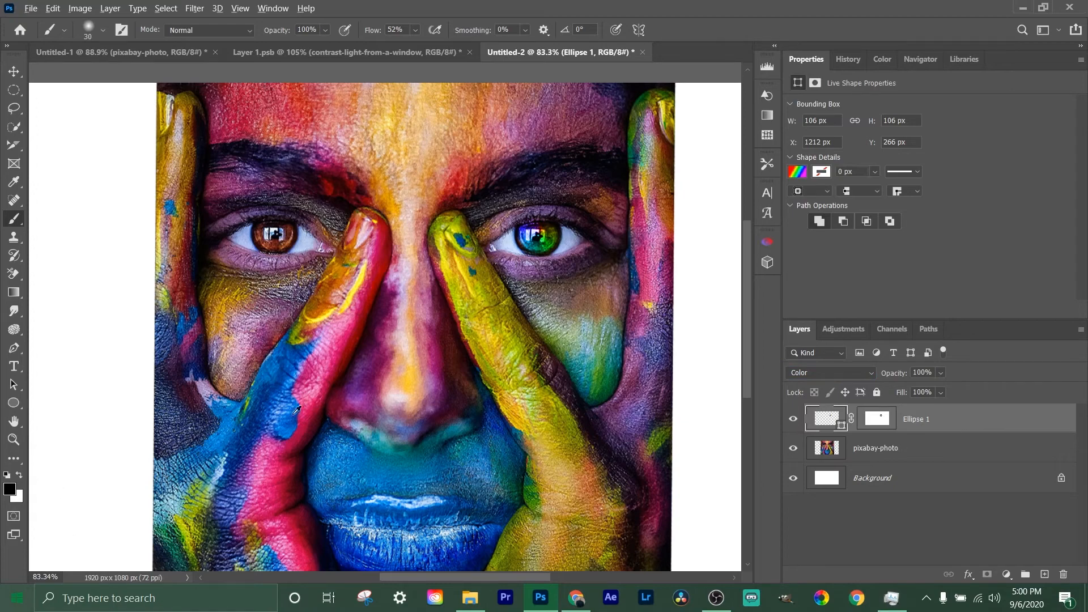
scroll(309, 407, "down", 3)
scroll(306, 412, "up", 3)
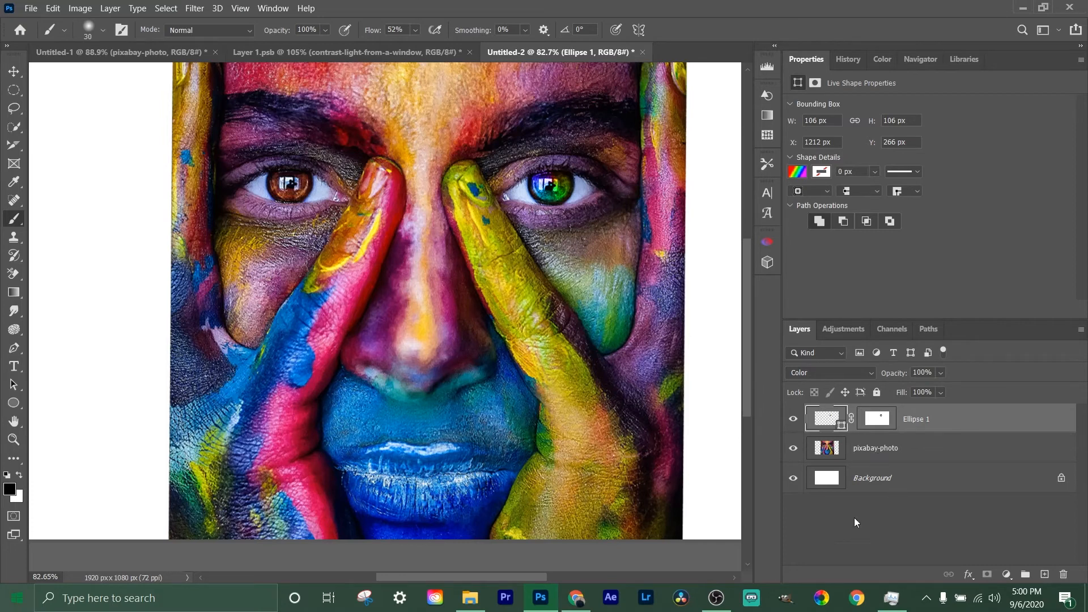
- Draw a rainbow gradient-filled circle about 102 px across over the brown iris, directly above the pixabay-photo layer
left_click(868, 450)
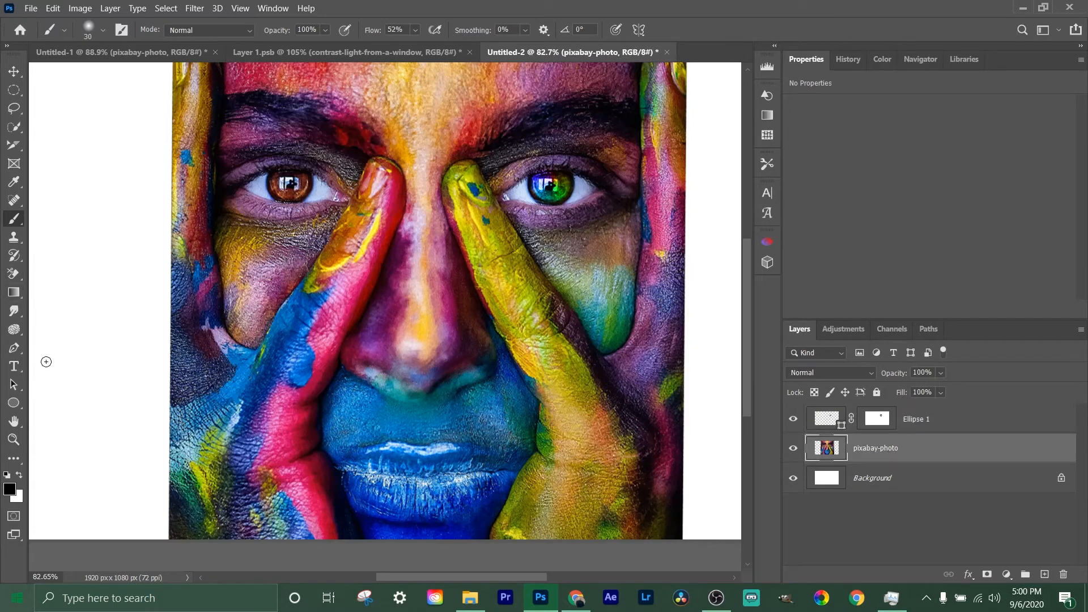
left_click(11, 406)
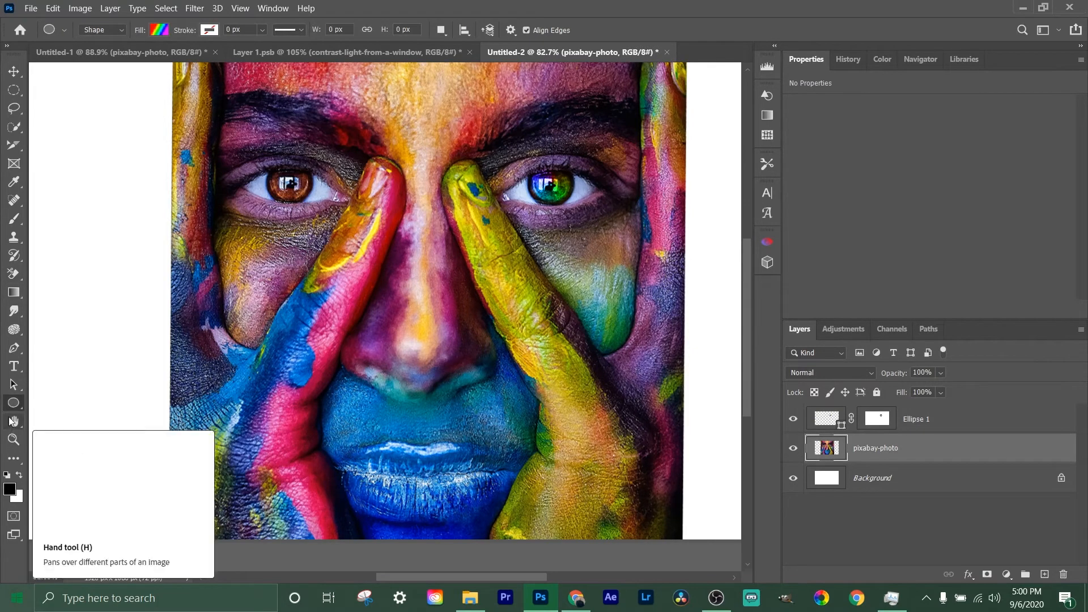
right_click(13, 405)
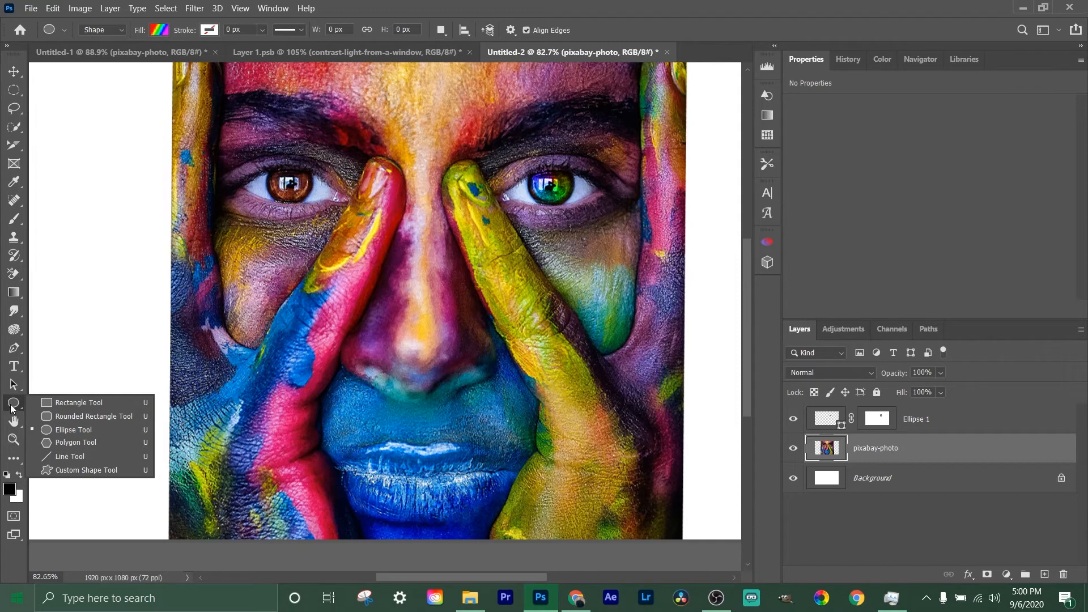
left_click(126, 426)
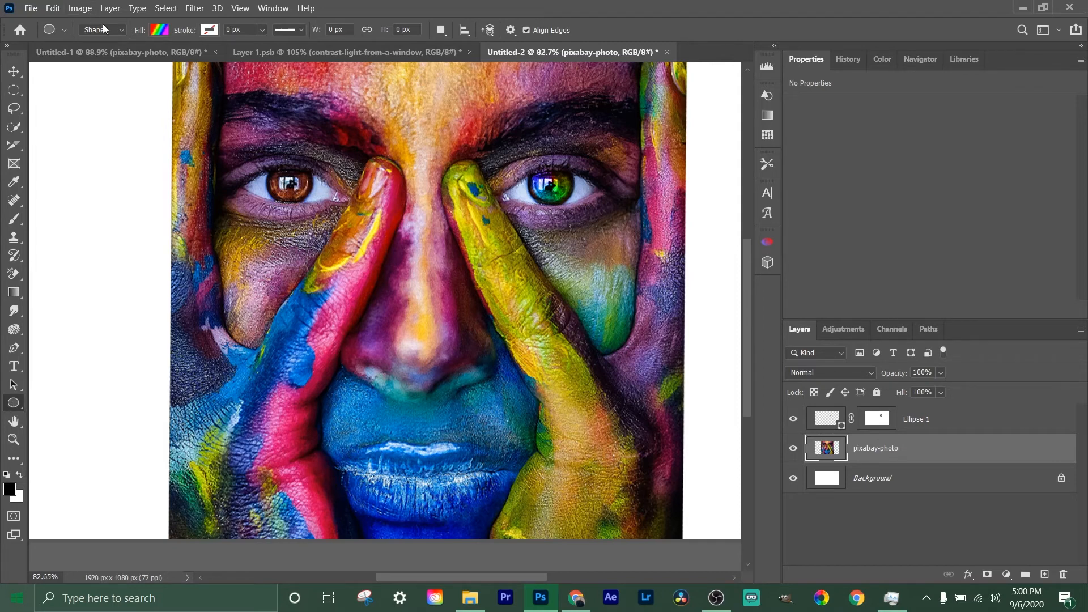
left_click(159, 31)
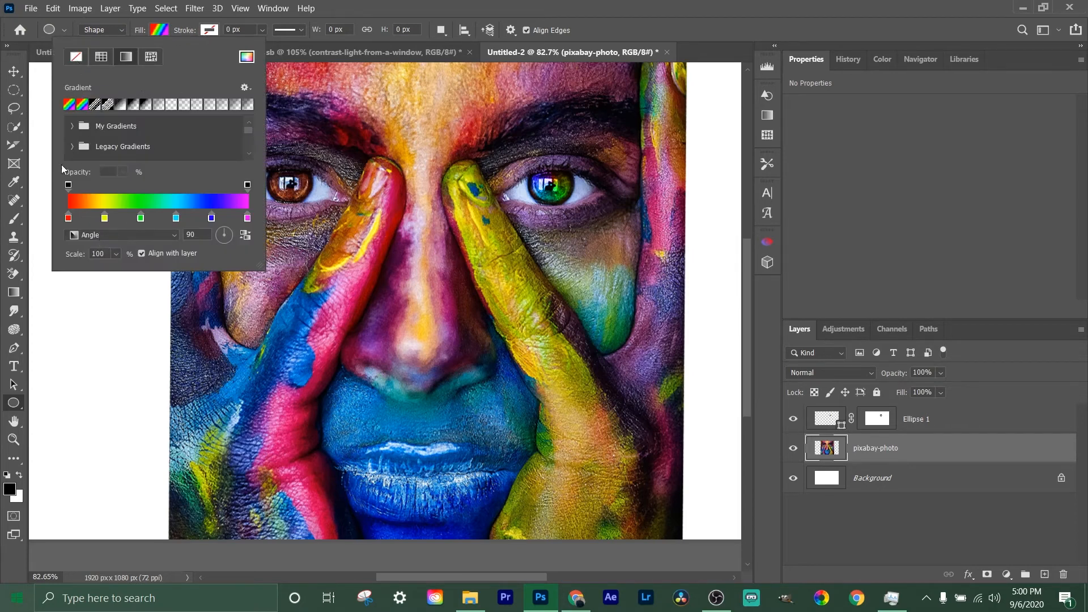
left_click(95, 289)
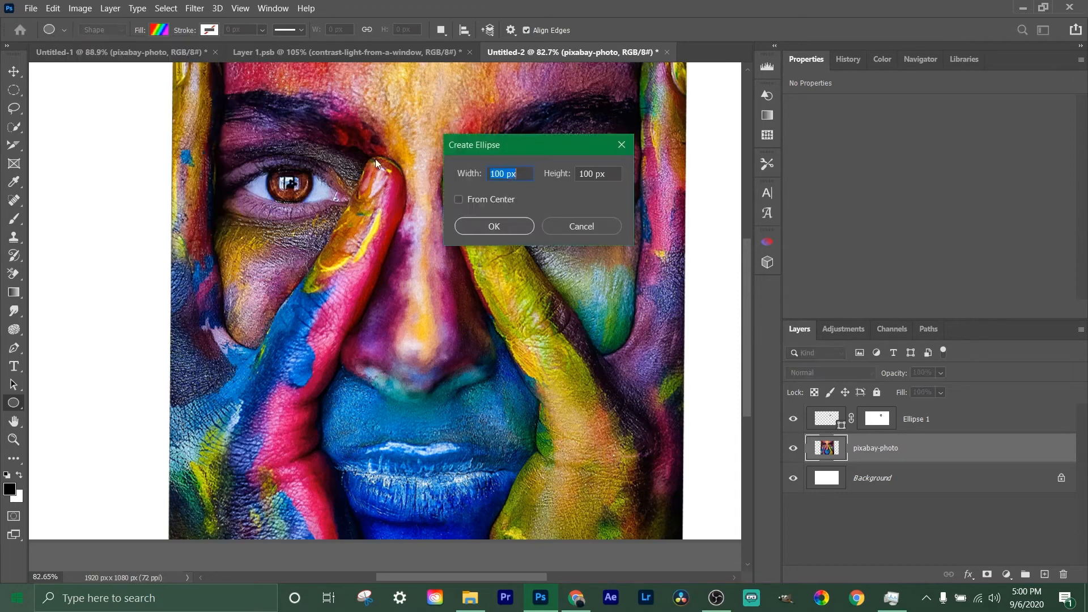
left_click(565, 225)
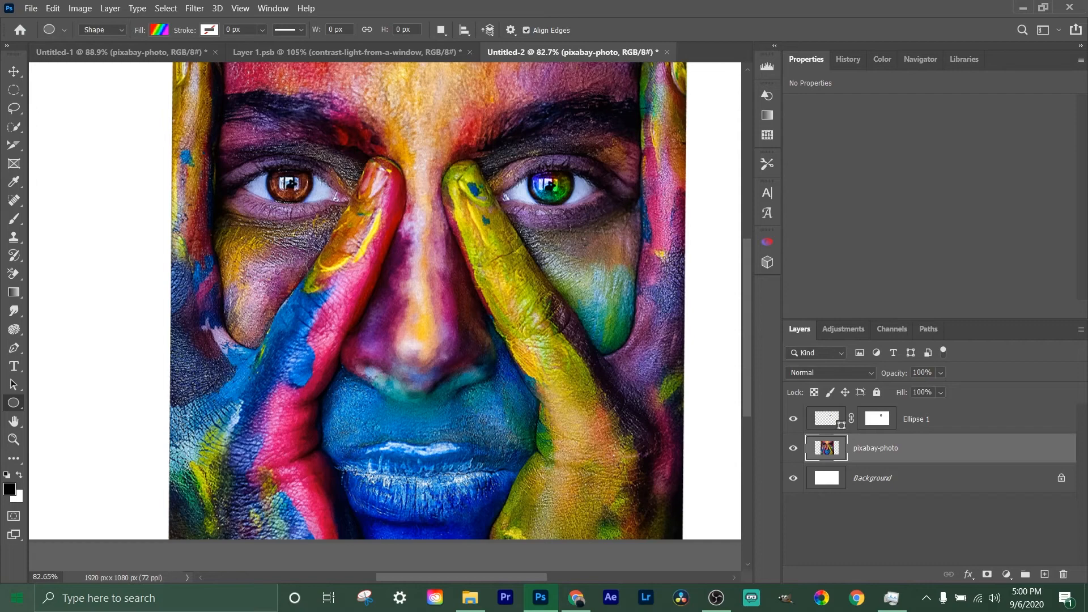
scroll(289, 222, "up", 5)
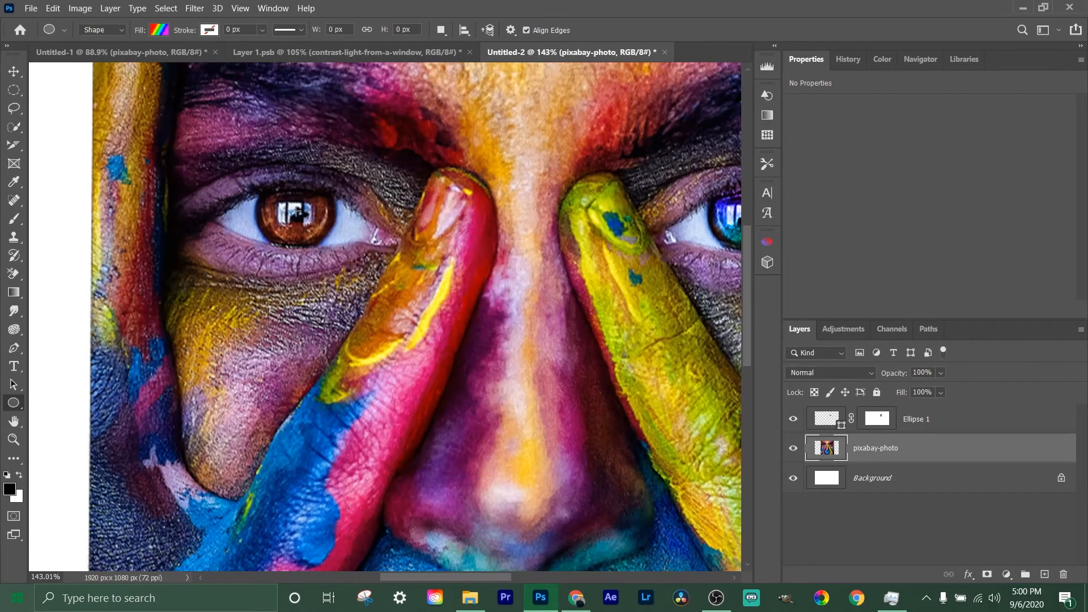
left_click(296, 211)
key("Escape")
left_click_drag(295, 211, 340, 249)
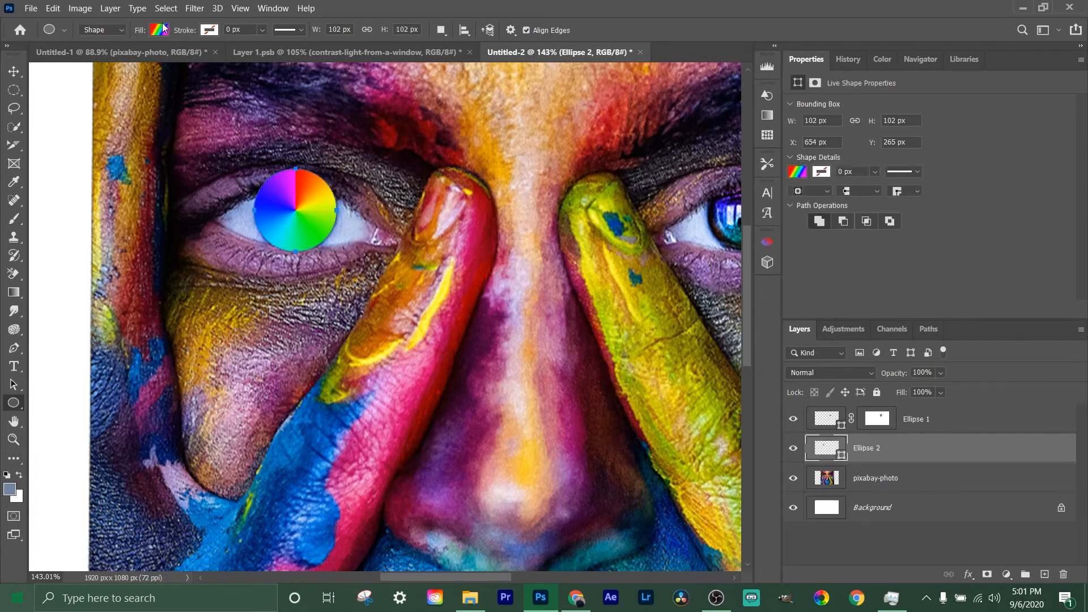
- Set the blend mode of the new rainbow circle over the brown iris to Color
left_click(841, 373)
left_click(833, 559)
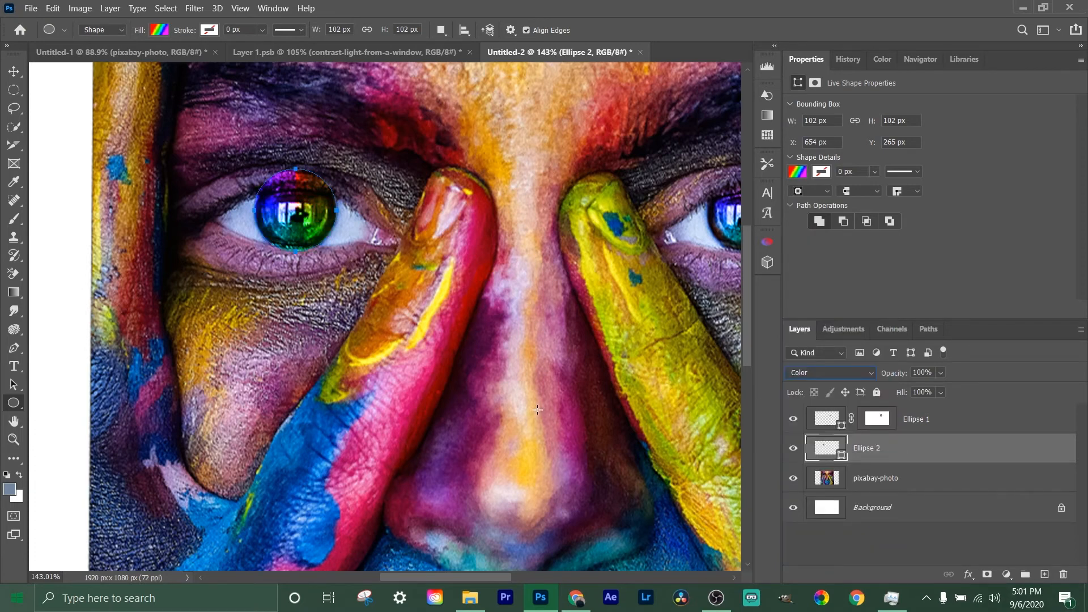
key("Return")
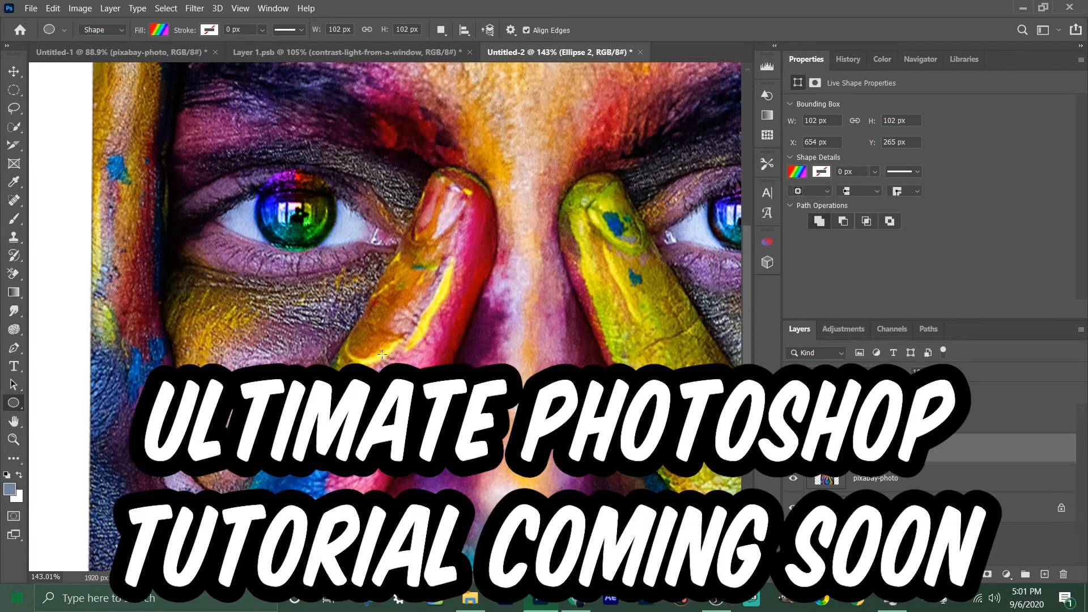
- Add a layer mask to Ellipse 2 and mask out the rainbow spill around the iris with a 30 px black brush
scroll(363, 362, "up", 3)
scroll(363, 363, "down", 2)
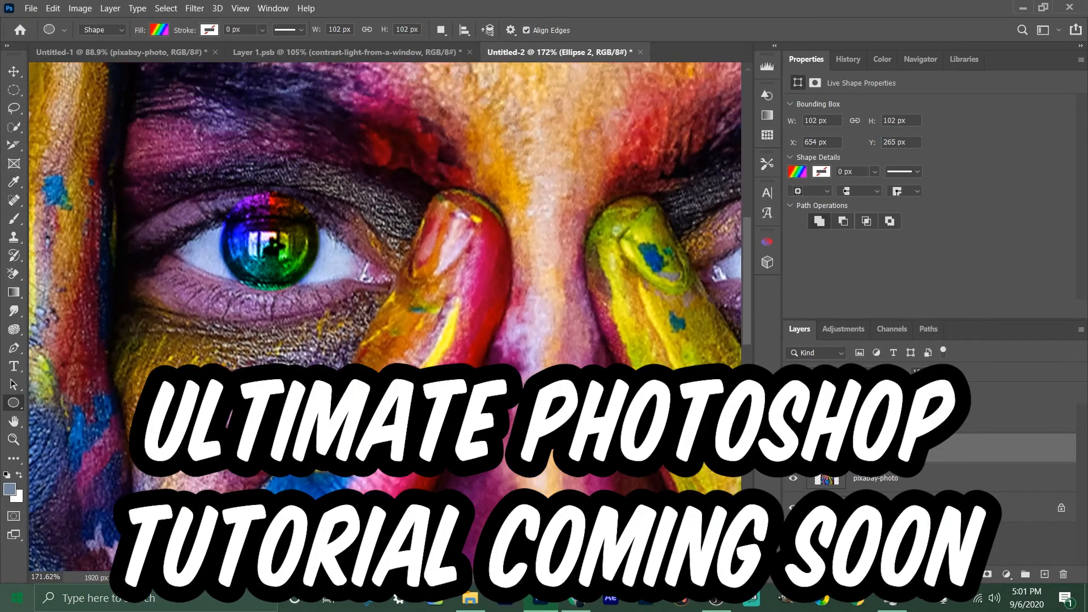
left_click(987, 574)
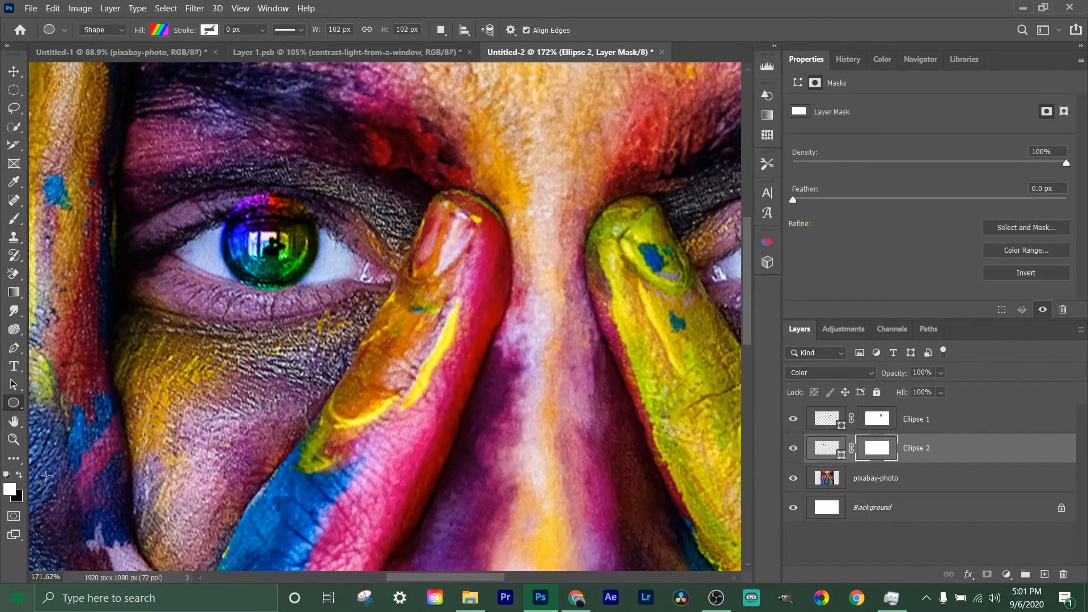
left_click(14, 219)
key("x")
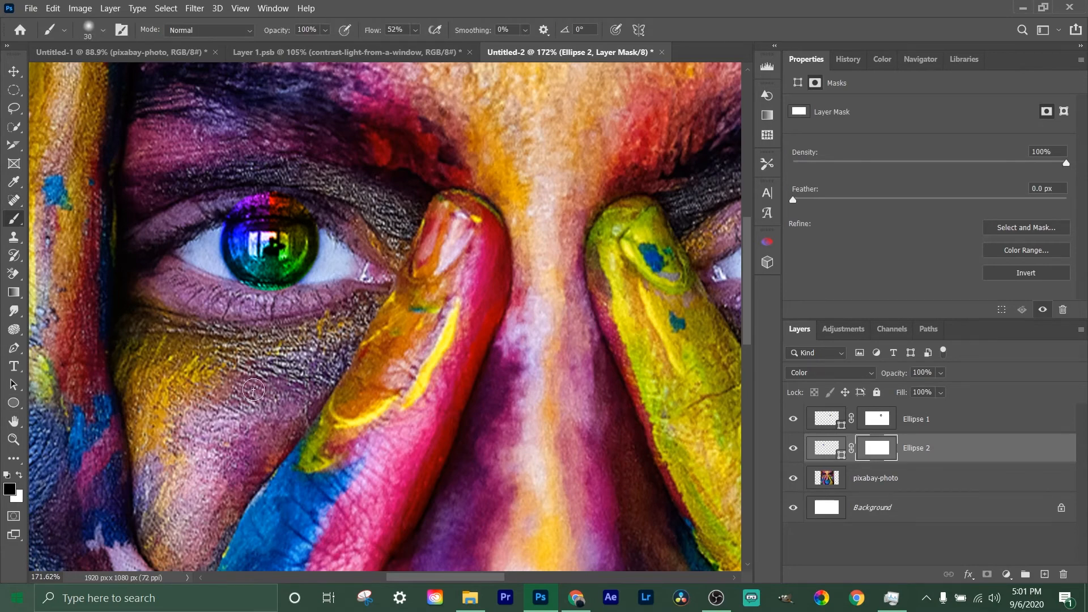
scroll(260, 391, "up", 1)
scroll(261, 389, "up", 2)
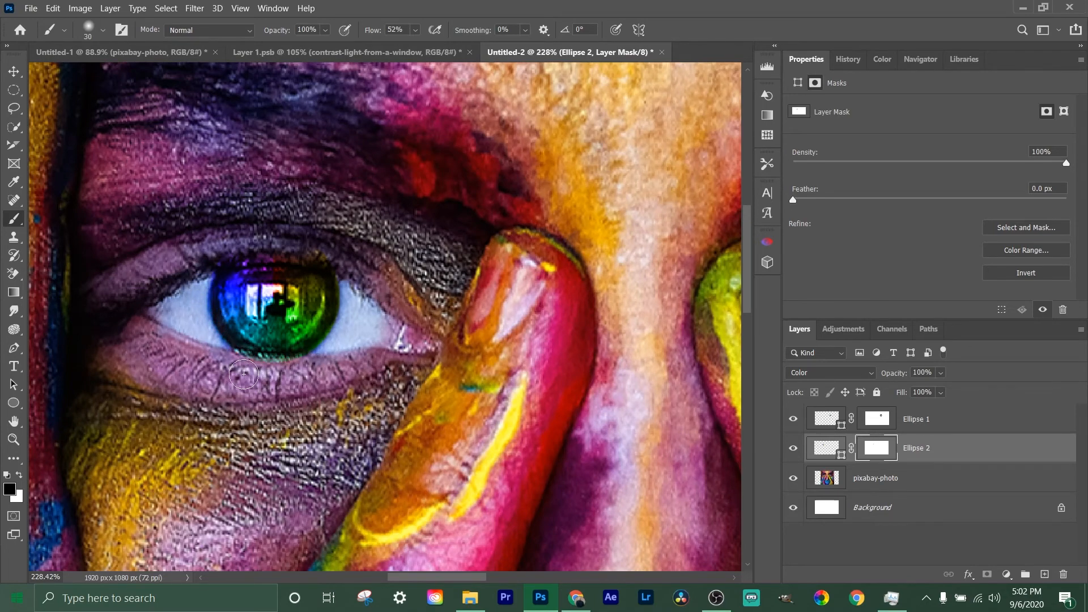
mouse_move(344, 320)
left_mouse_down()
mouse_move(346, 261)
mouse_move(316, 245)
mouse_move(331, 251)
mouse_move(249, 241)
mouse_move(202, 277)
mouse_move(208, 316)
mouse_move(201, 298)
mouse_move(203, 307)
mouse_move(230, 349)
mouse_move(206, 317)
left_mouse_up()
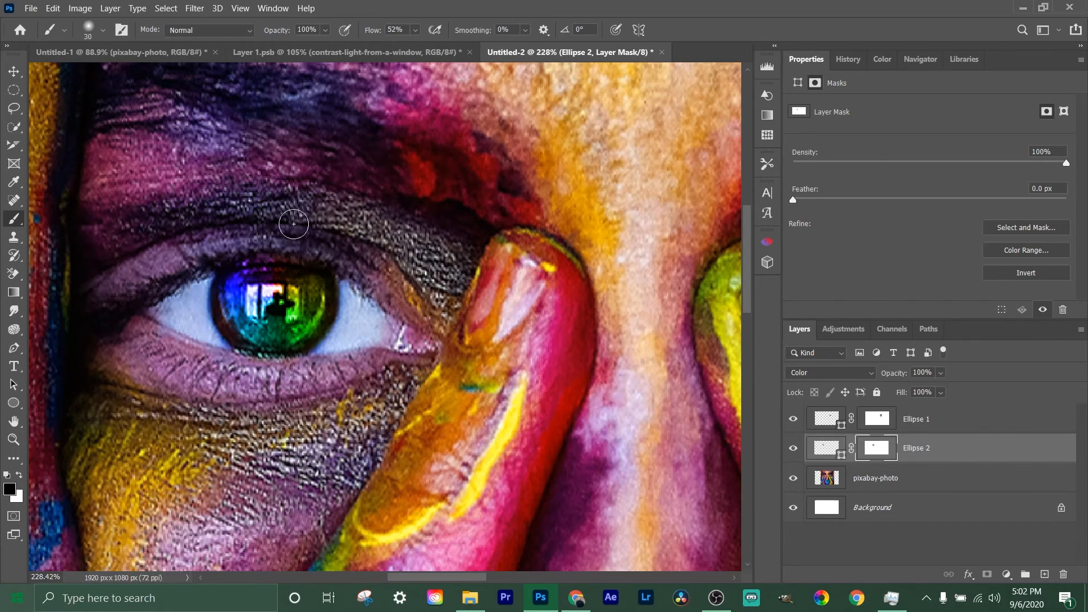
- Preview the masked Ellipse 2 circle in Normal blend mode and return it to Color
left_click(835, 373)
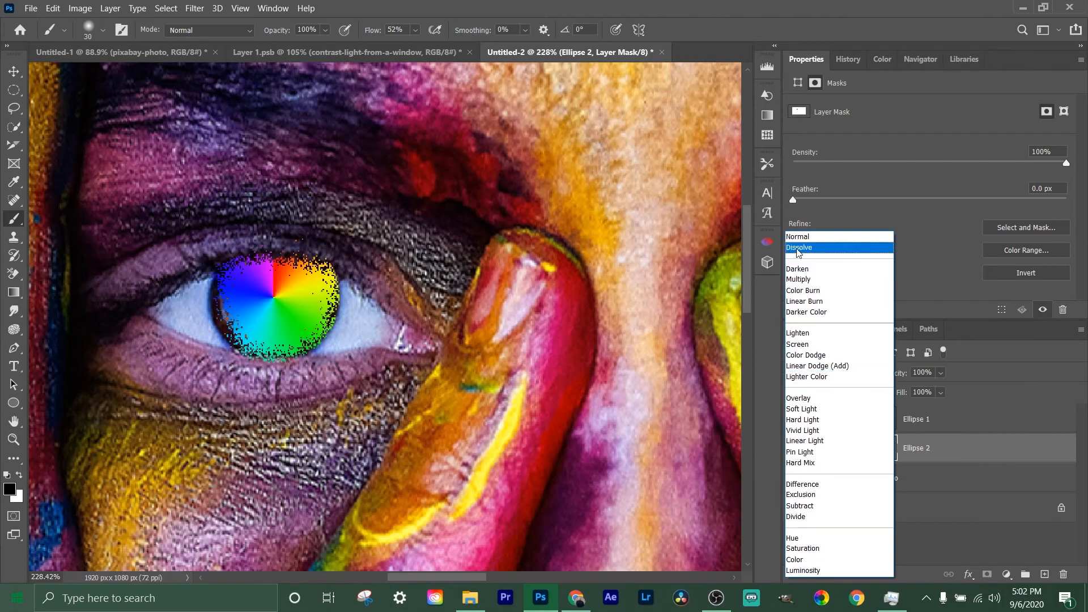
left_click(800, 238)
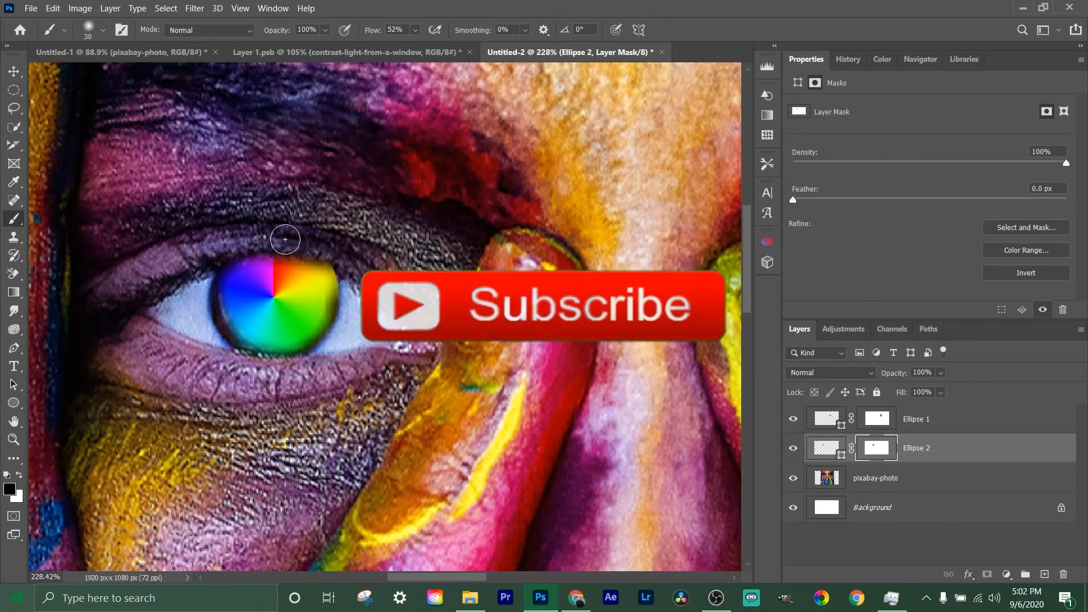
left_click(849, 375)
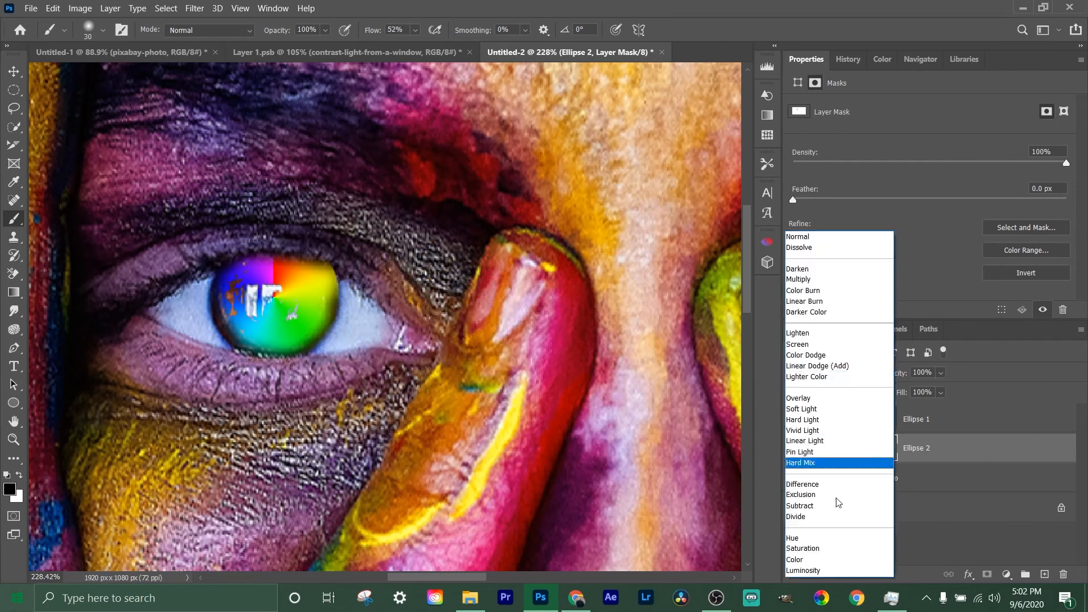
left_click(828, 556)
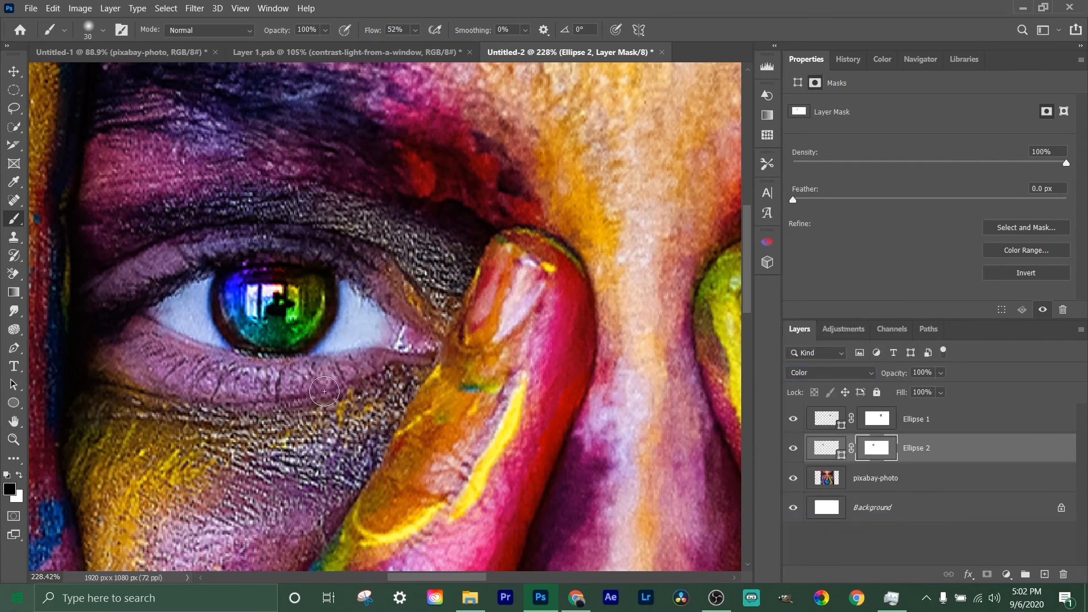
- Paint white on the Ellipse 2 mask along the iris's upper edge to bring back hidden rainbow colour, and review both eyes
key("x")
scroll(336, 470, "up", 3)
mouse_move(307, 296)
left_mouse_down()
mouse_move(292, 344)
mouse_move(207, 386)
mouse_move(173, 368)
mouse_move(158, 335)
mouse_move(160, 285)
mouse_move(247, 304)
mouse_move(302, 274)
left_mouse_up()
mouse_move(377, 226)
left_mouse_down()
mouse_move(291, 243)
mouse_move(242, 238)
mouse_move(326, 249)
left_mouse_up()
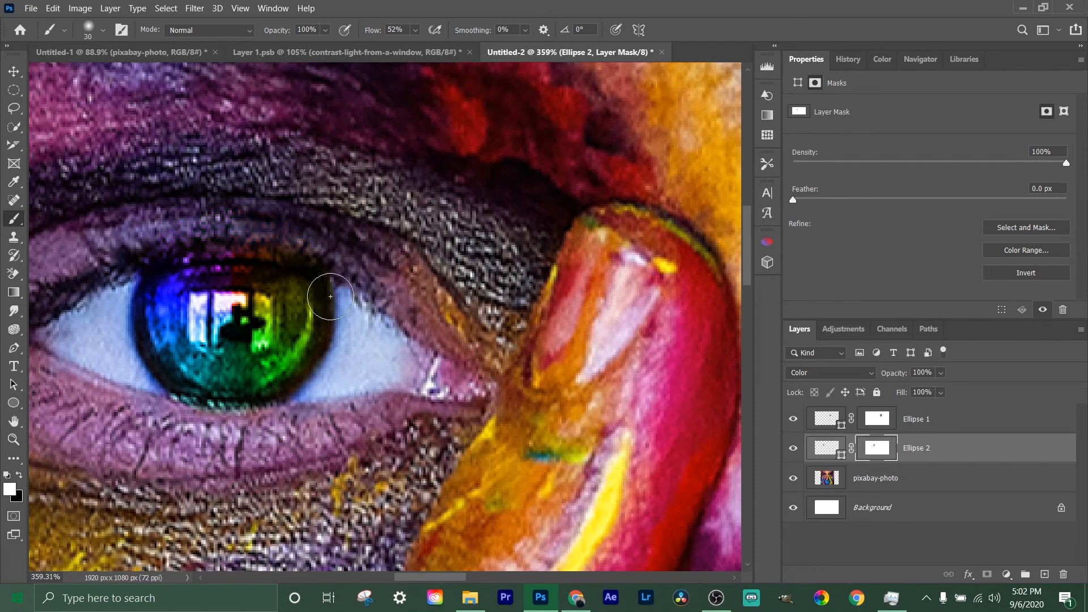
scroll(422, 473, "down", 2, "alt")
scroll(422, 474, "down", 5, "alt")
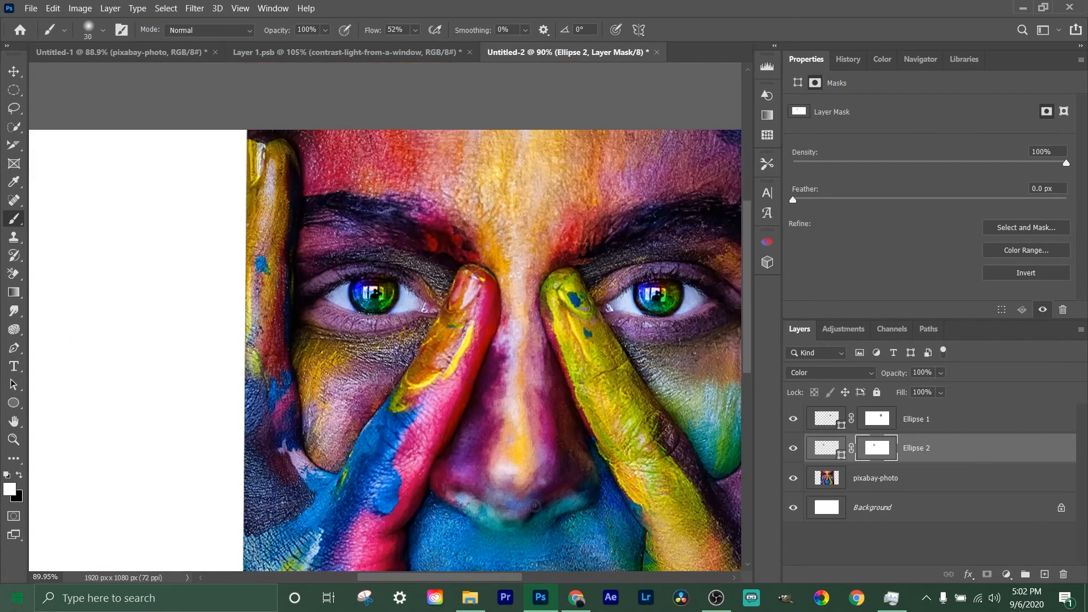